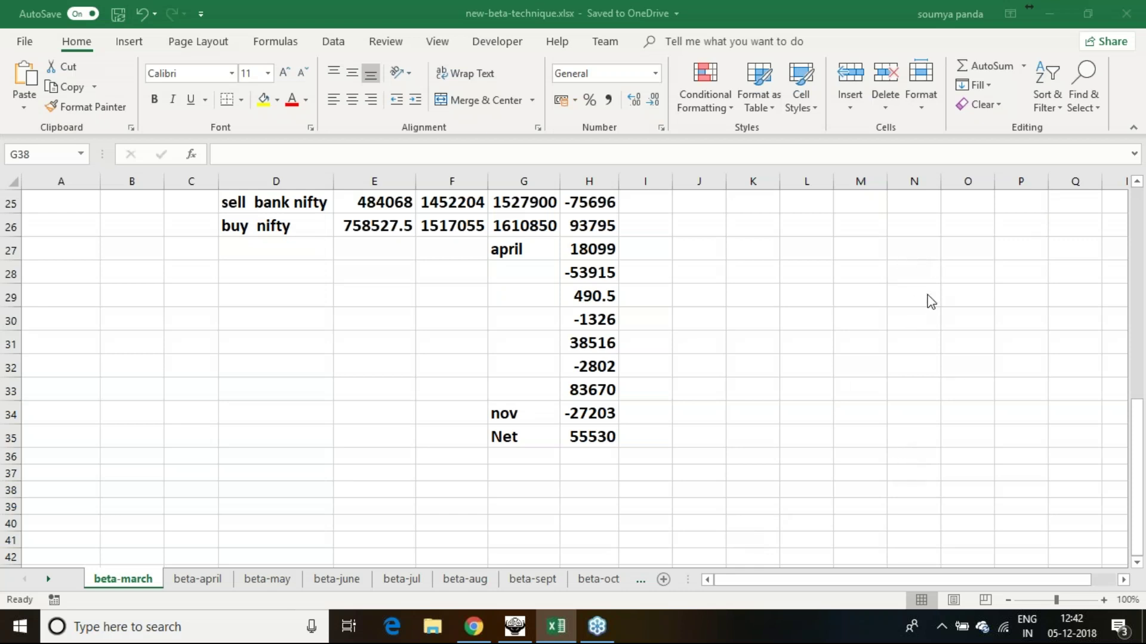
Step: Handwrite a red 2005 beside the beta-march totals, erase it, then switch to Smart Finance in Chrome
{"action": "mouse_move", "coordinate": [185, 358]}
{"action": "left_mouse_down"}
{"action": "mouse_move", "coordinate": [211, 366]}
{"action": "mouse_move", "coordinate": [182, 386]}
{"action": "mouse_move", "coordinate": [230, 406]}
{"action": "left_mouse_up"}
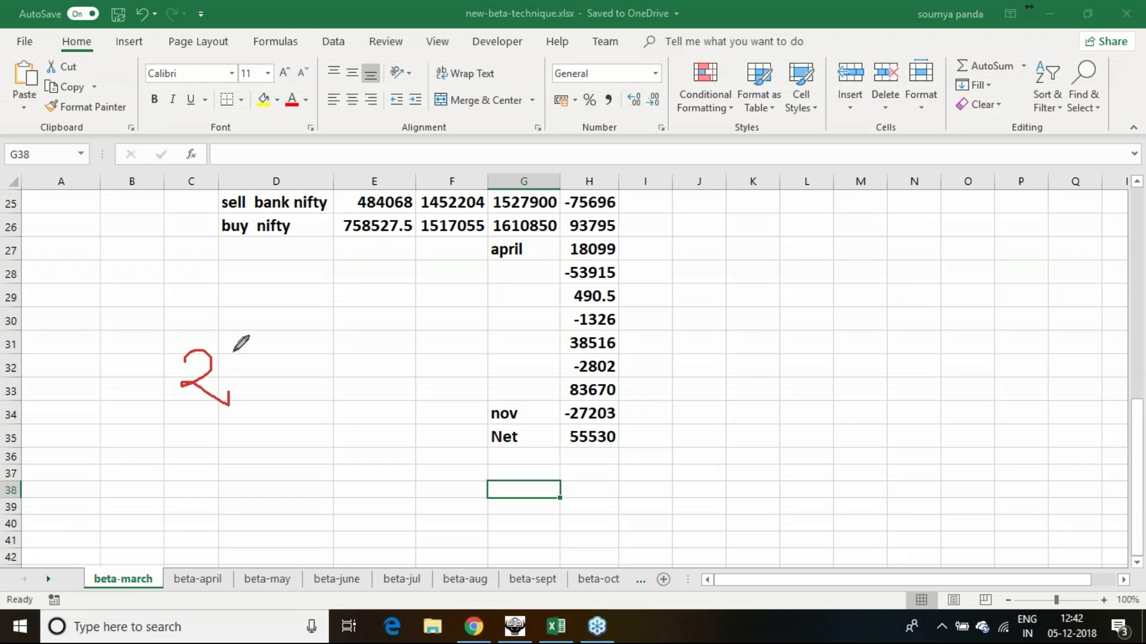
{"action": "mouse_move", "coordinate": [236, 348]}
{"action": "left_mouse_down"}
{"action": "mouse_move", "coordinate": [255, 375]}
{"action": "mouse_move", "coordinate": [247, 347]}
{"action": "mouse_move", "coordinate": [277, 344]}
{"action": "mouse_move", "coordinate": [293, 361]}
{"action": "mouse_move", "coordinate": [285, 341]}
{"action": "mouse_move", "coordinate": [332, 348]}
{"action": "mouse_move", "coordinate": [320, 355]}
{"action": "mouse_move", "coordinate": [321, 327]}
{"action": "left_mouse_up"}
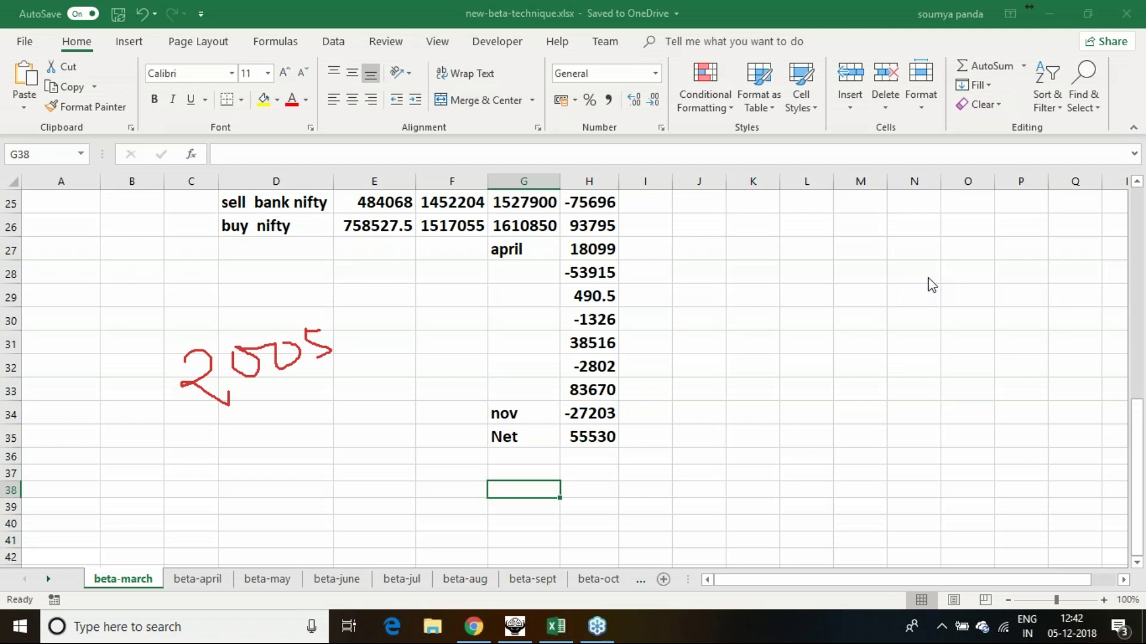
{"action": "key", "text": "e"}
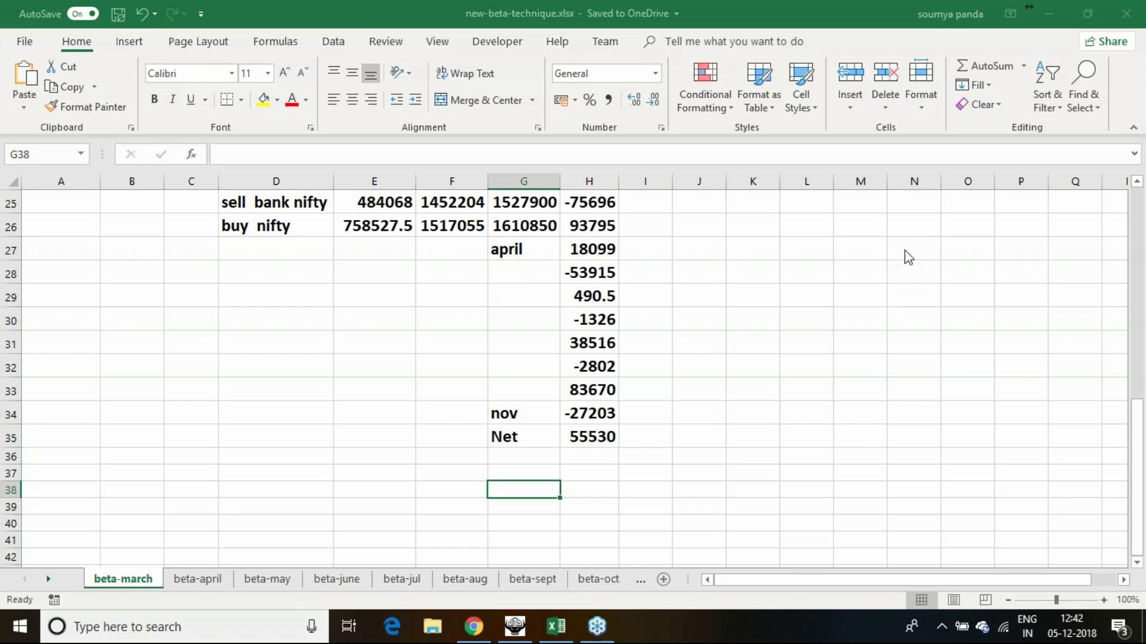
{"action": "left_click", "coordinate": [484, 637]}
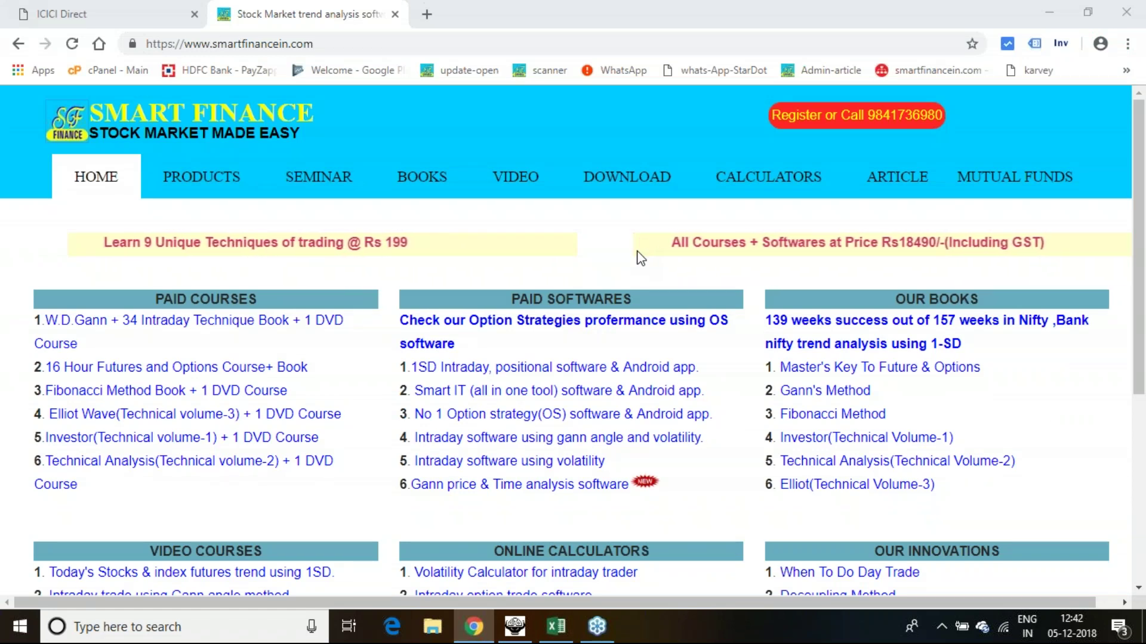
{"action": "scroll", "coordinate": [640, 258], "scroll_direction": "down", "scroll_amount": 4}
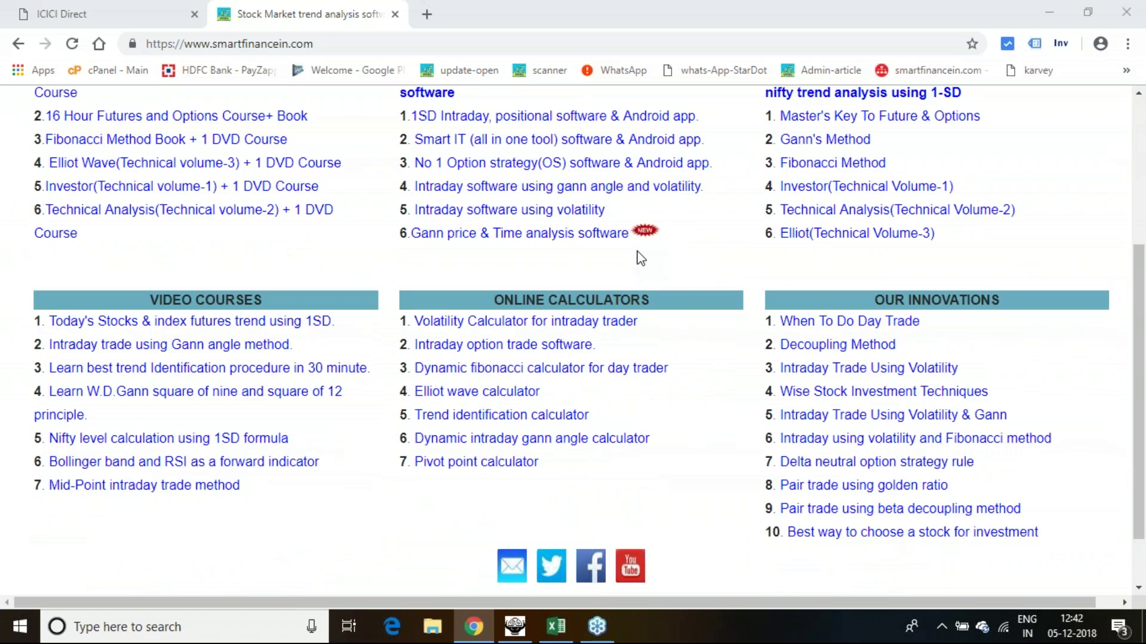
{"action": "scroll", "coordinate": [640, 258], "scroll_direction": "up", "scroll_amount": 4}
{"action": "scroll", "coordinate": [640, 258], "scroll_direction": "down", "scroll_amount": 3}
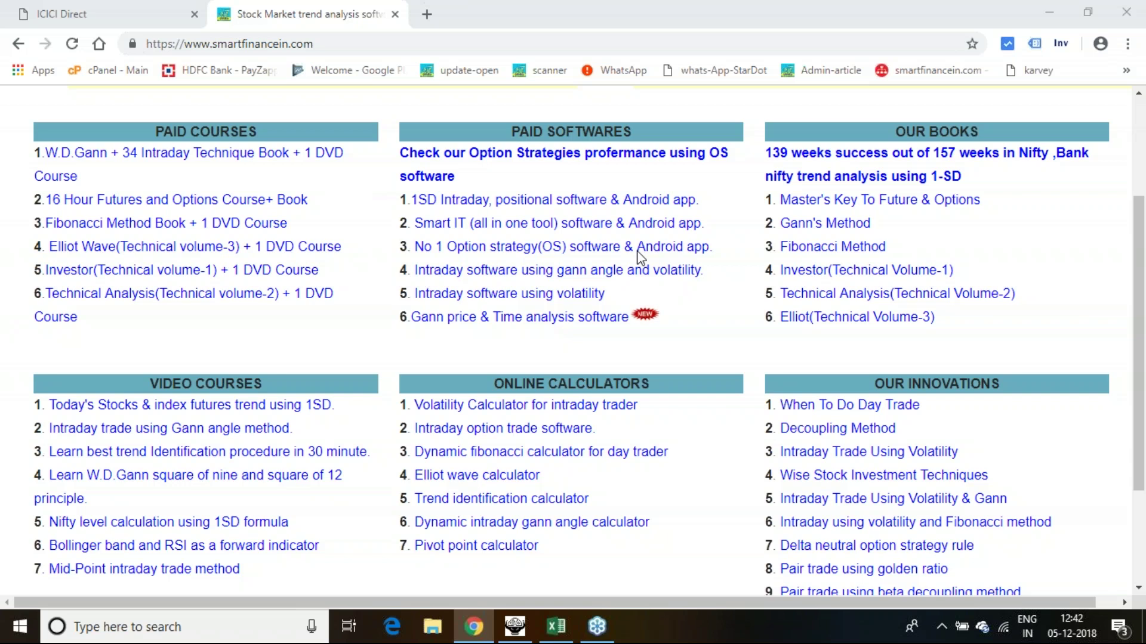
{"action": "scroll", "coordinate": [641, 257], "scroll_direction": "down", "scroll_amount": 3}
{"action": "scroll", "coordinate": [640, 258], "scroll_direction": "up", "scroll_amount": 6}
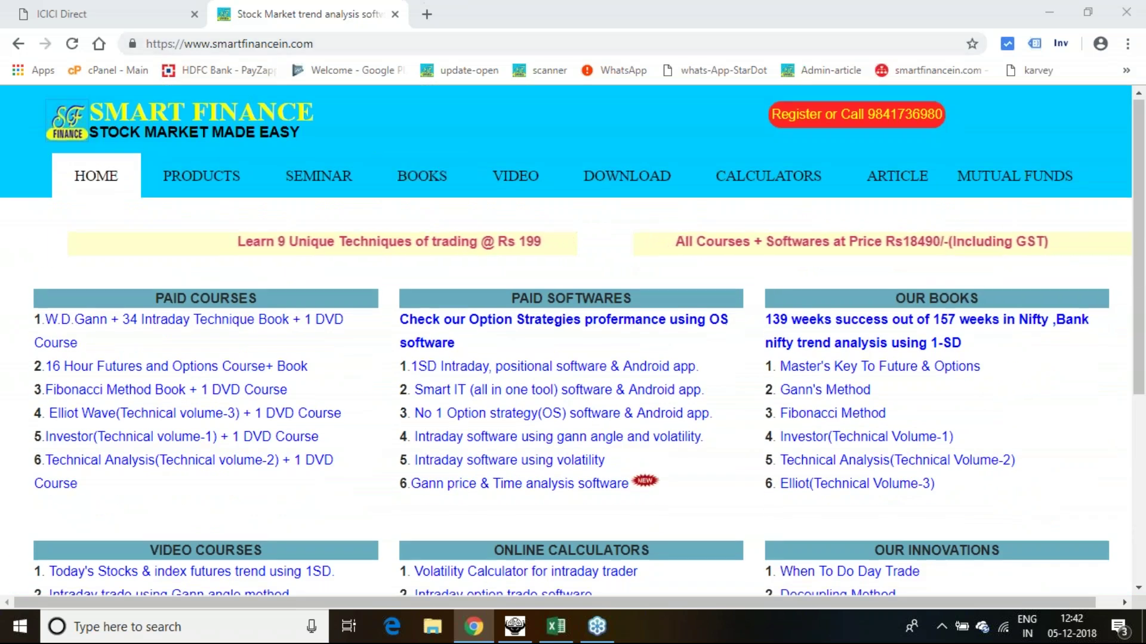
{"action": "scroll", "coordinate": [947, 243], "scroll_direction": "down", "scroll_amount": 5}
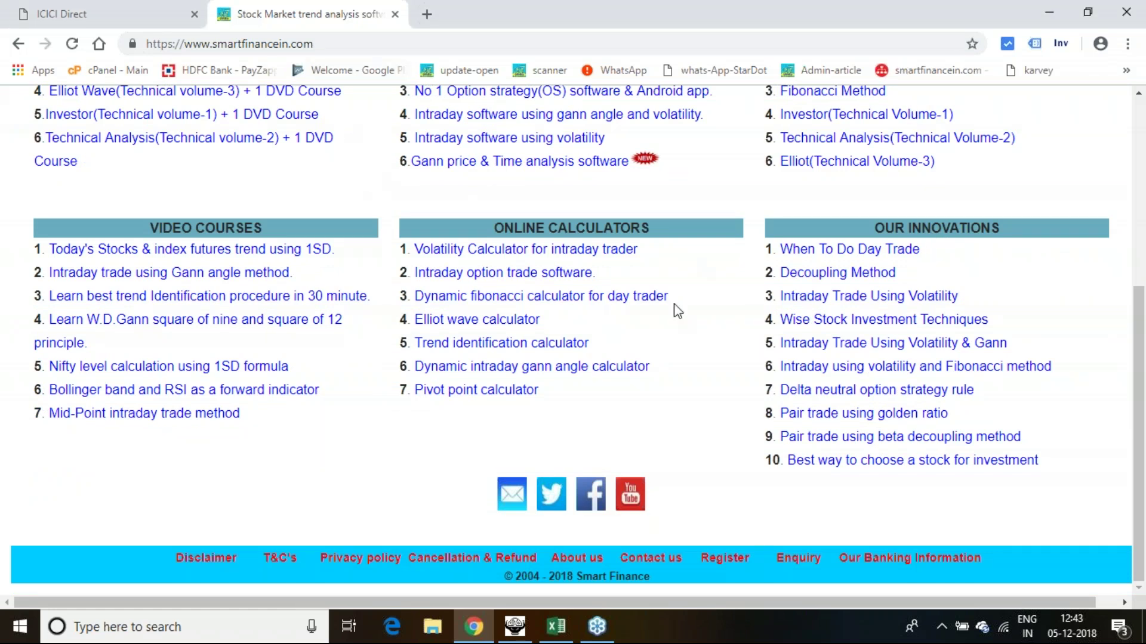
{"action": "scroll", "coordinate": [677, 310], "scroll_direction": "up", "scroll_amount": 5}
{"action": "scroll", "coordinate": [1081, 246], "scroll_direction": "down", "scroll_amount": 4}
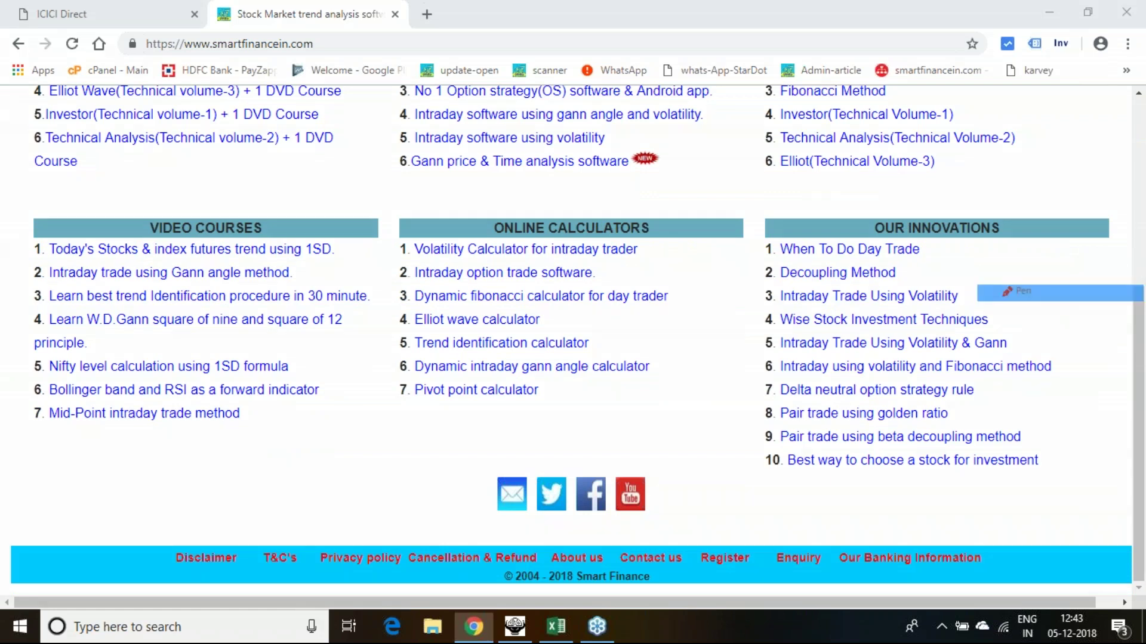
Step: Circle Decoupling Method (item 2) and item 9, then underline and tick item 9's beta decoupling pair trade
{"action": "mouse_move", "coordinate": [774, 284]}
{"action": "left_mouse_down"}
{"action": "mouse_move", "coordinate": [767, 250]}
{"action": "mouse_move", "coordinate": [796, 266]}
{"action": "mouse_move", "coordinate": [779, 282]}
{"action": "left_mouse_up"}
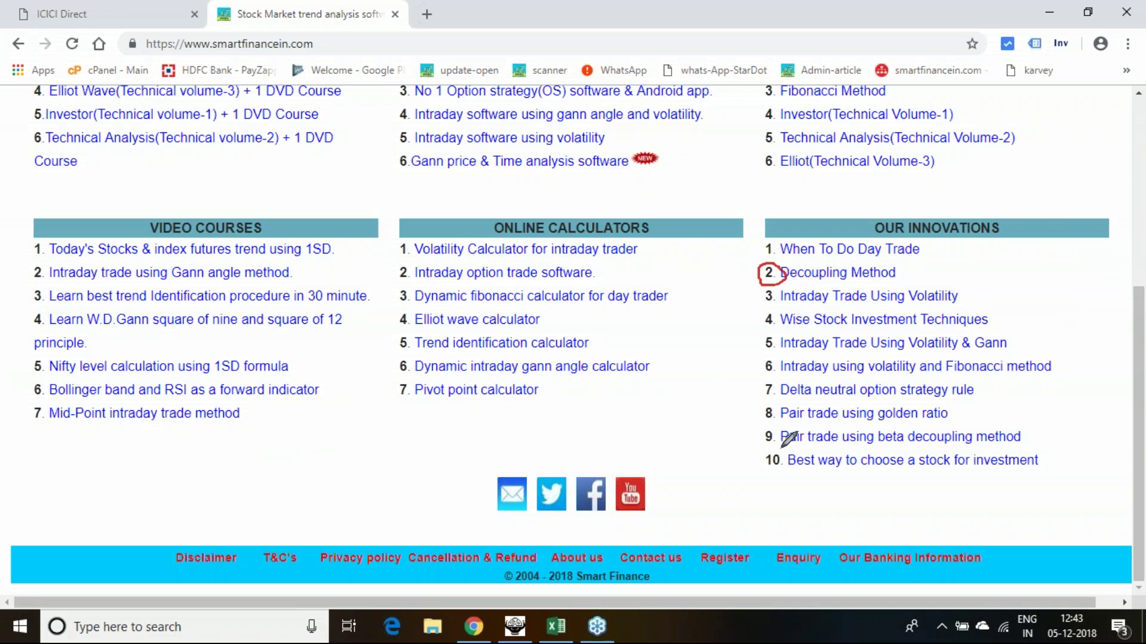
{"action": "mouse_move", "coordinate": [787, 437]}
{"action": "left_mouse_down"}
{"action": "mouse_move", "coordinate": [759, 434]}
{"action": "mouse_move", "coordinate": [779, 428]}
{"action": "mouse_move", "coordinate": [776, 445]}
{"action": "mouse_move", "coordinate": [783, 409]}
{"action": "left_mouse_up"}
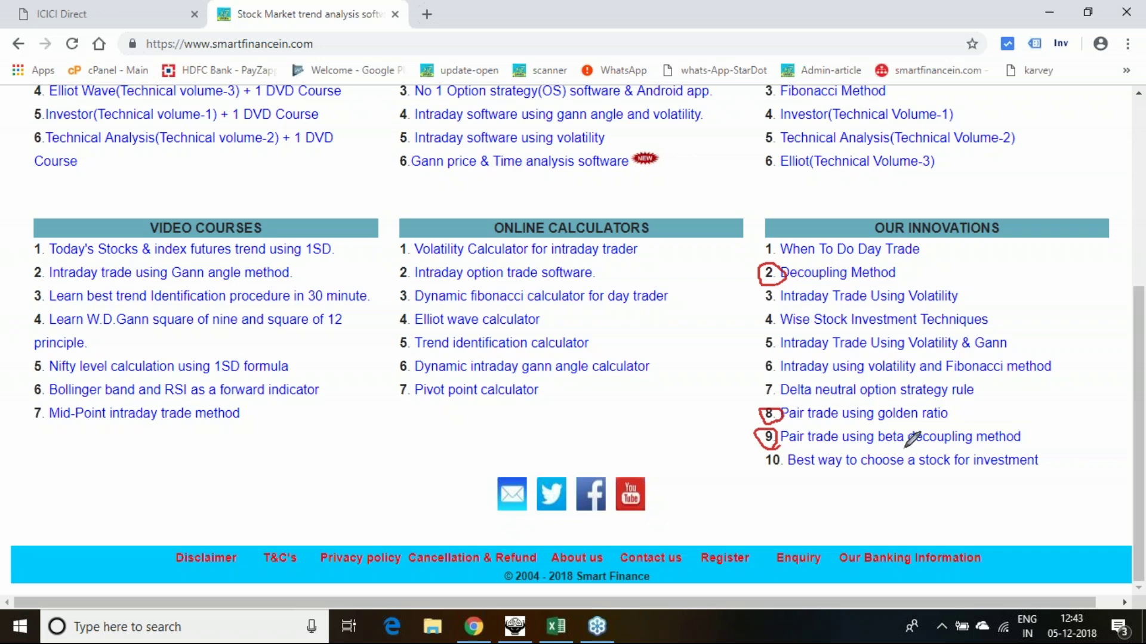
{"action": "left_click_drag", "start_coordinate": [906, 447], "coordinate": [1021, 445]}
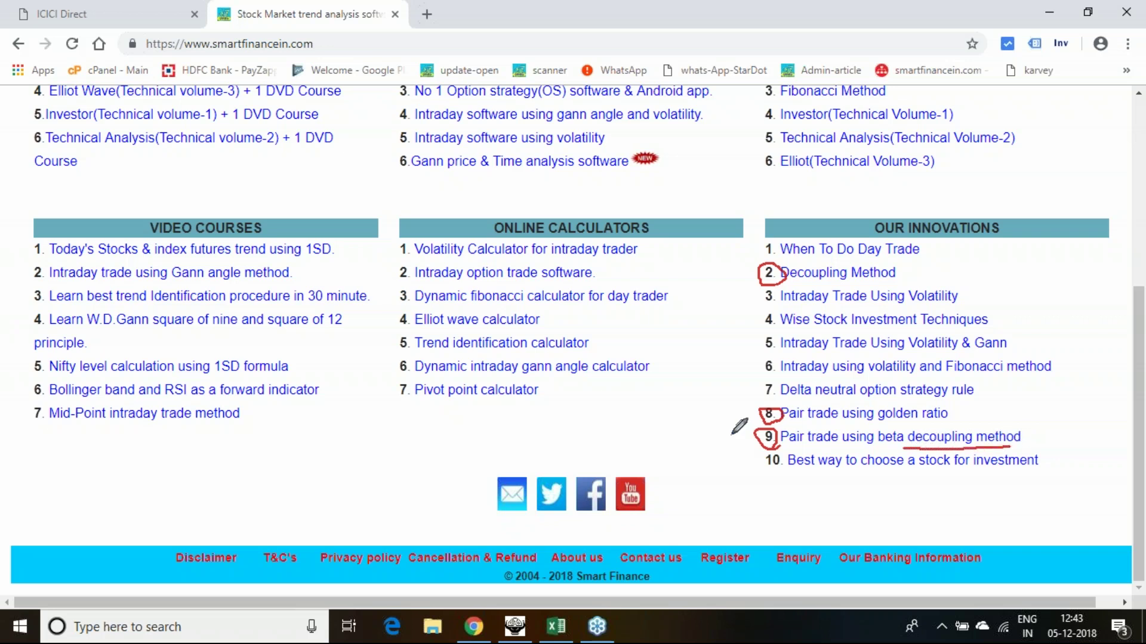
{"action": "left_click_drag", "start_coordinate": [733, 431], "coordinate": [759, 424]}
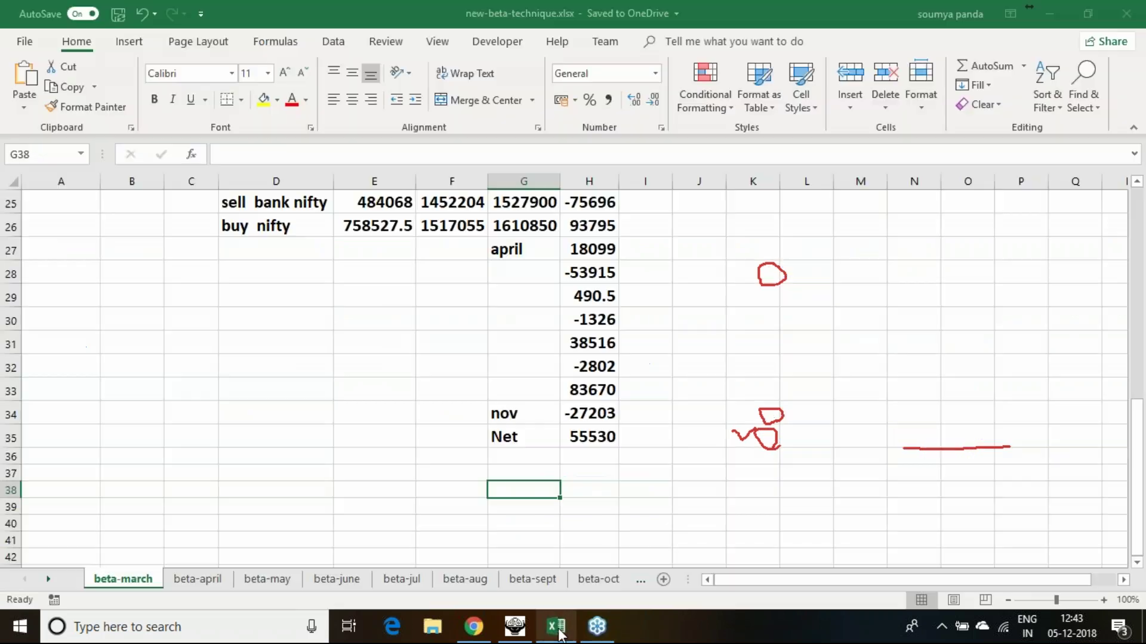
Step: Back in Excel, compare beta-march's Net row G35:H35 with the beta-april sheet's total
{"action": "left_click", "coordinate": [556, 626]}
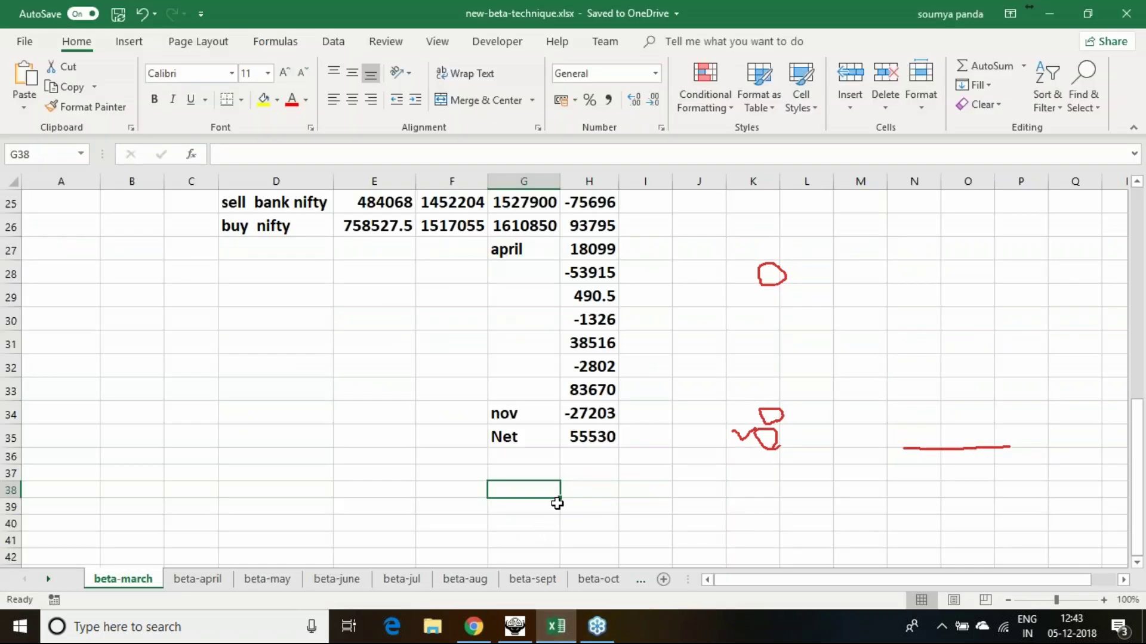
{"action": "left_click_drag", "start_coordinate": [509, 437], "coordinate": [594, 439]}
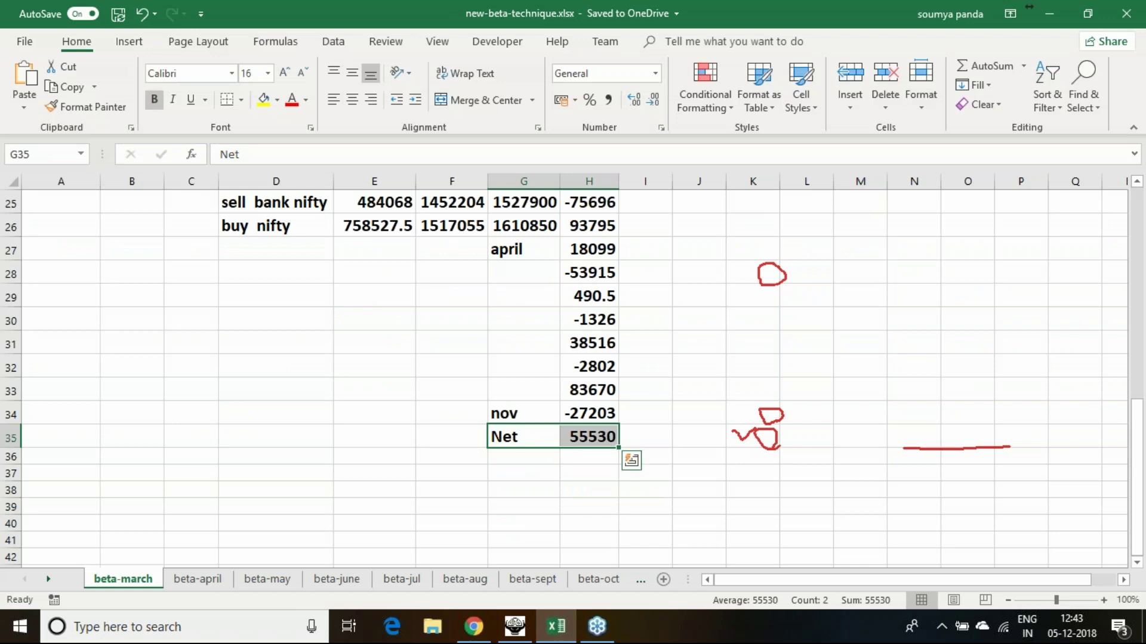
{"action": "left_click", "coordinate": [191, 583]}
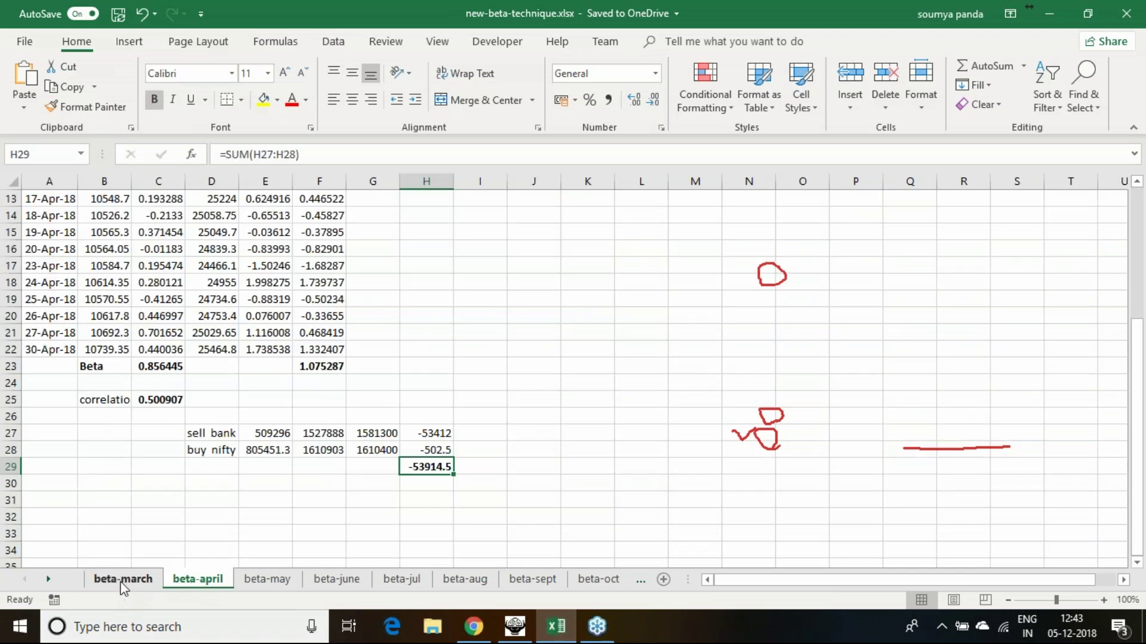
{"action": "left_click", "coordinate": [121, 584]}
{"action": "left_click", "coordinate": [184, 585]}
{"action": "left_click", "coordinate": [154, 583]}
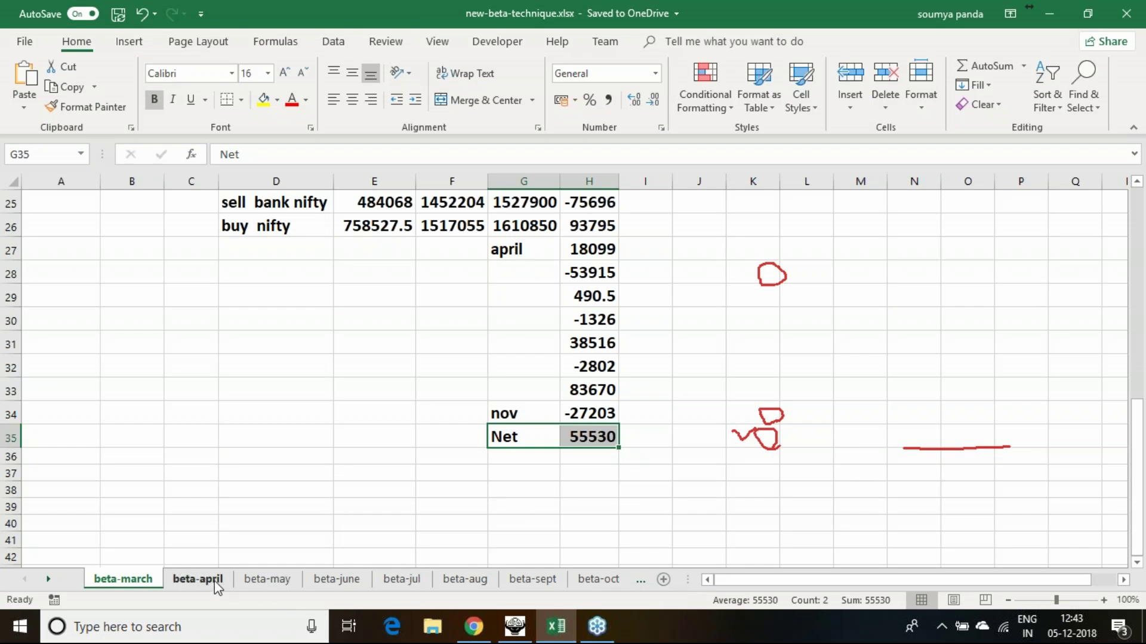
{"action": "left_click", "coordinate": [193, 582]}
{"action": "left_click", "coordinate": [145, 584]}
Step: Check that cells H27 to H34 each link to a monthly sheet's total
{"action": "left_click", "coordinate": [593, 249]}
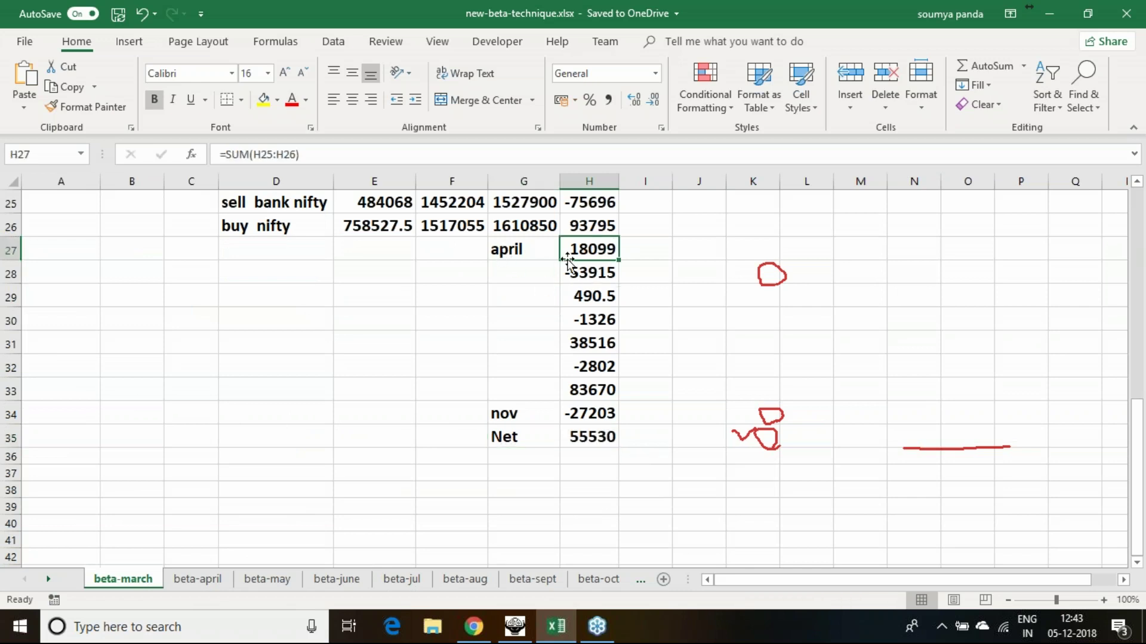
{"action": "left_click", "coordinate": [579, 272]}
{"action": "left_click", "coordinate": [589, 297]}
{"action": "left_click", "coordinate": [590, 318]}
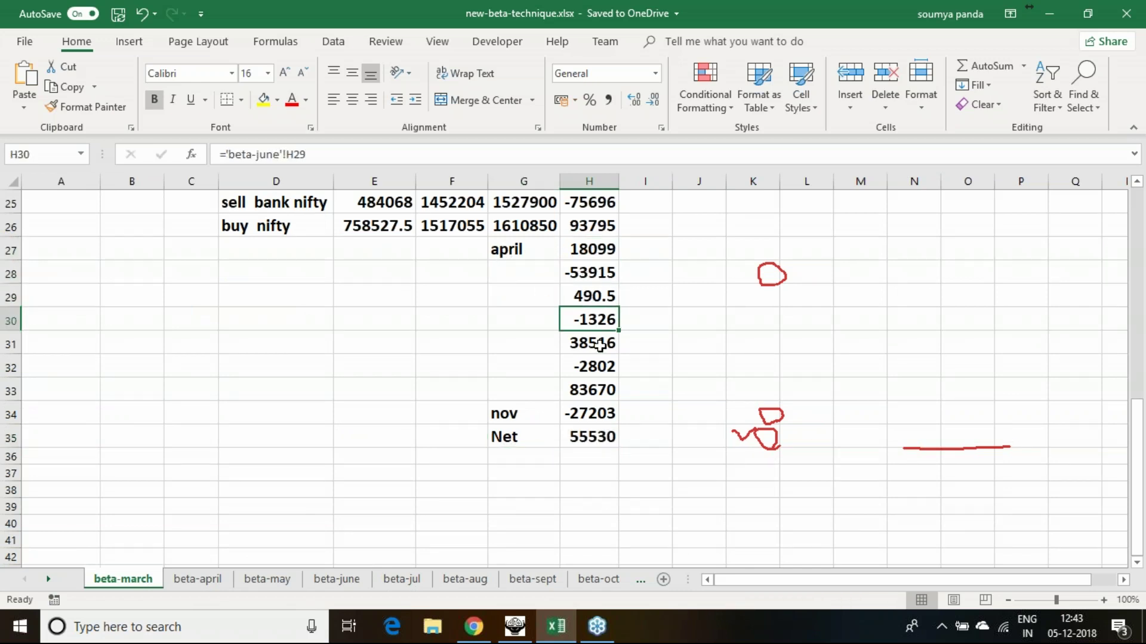
{"action": "left_click", "coordinate": [596, 343]}
{"action": "left_click", "coordinate": [603, 367]}
{"action": "left_click", "coordinate": [608, 392]}
{"action": "left_click", "coordinate": [597, 412]}
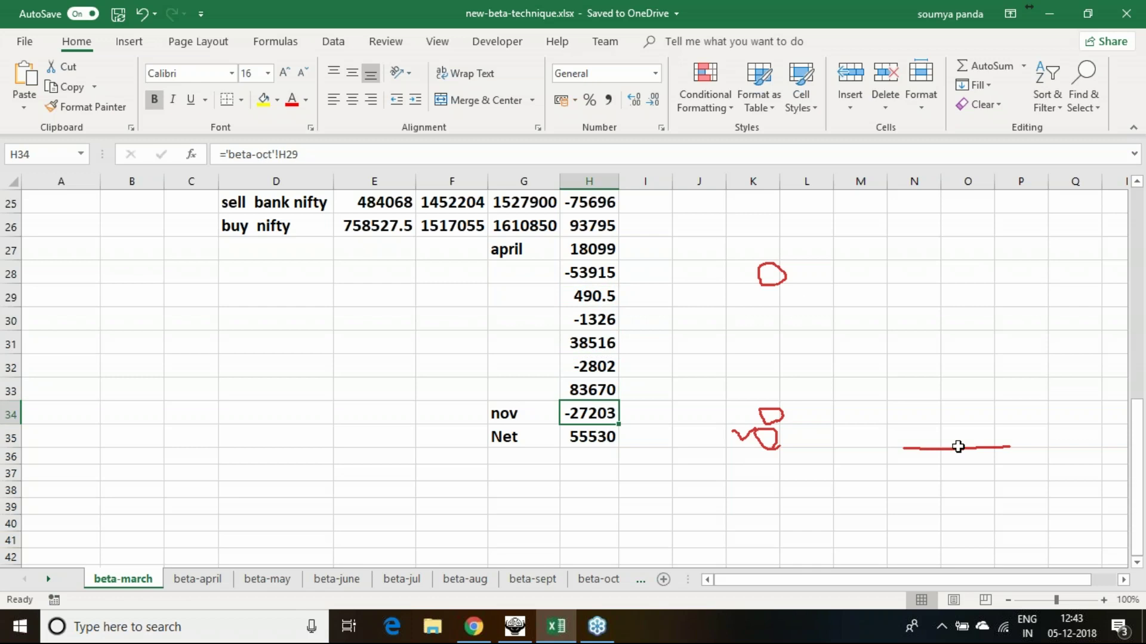
Step: Point out the nifty and bank nifty headings in B1 and D1, then the Net formula summing H27:H34
{"action": "scroll", "coordinate": [486, 271], "scroll_direction": "up", "scroll_amount": 8}
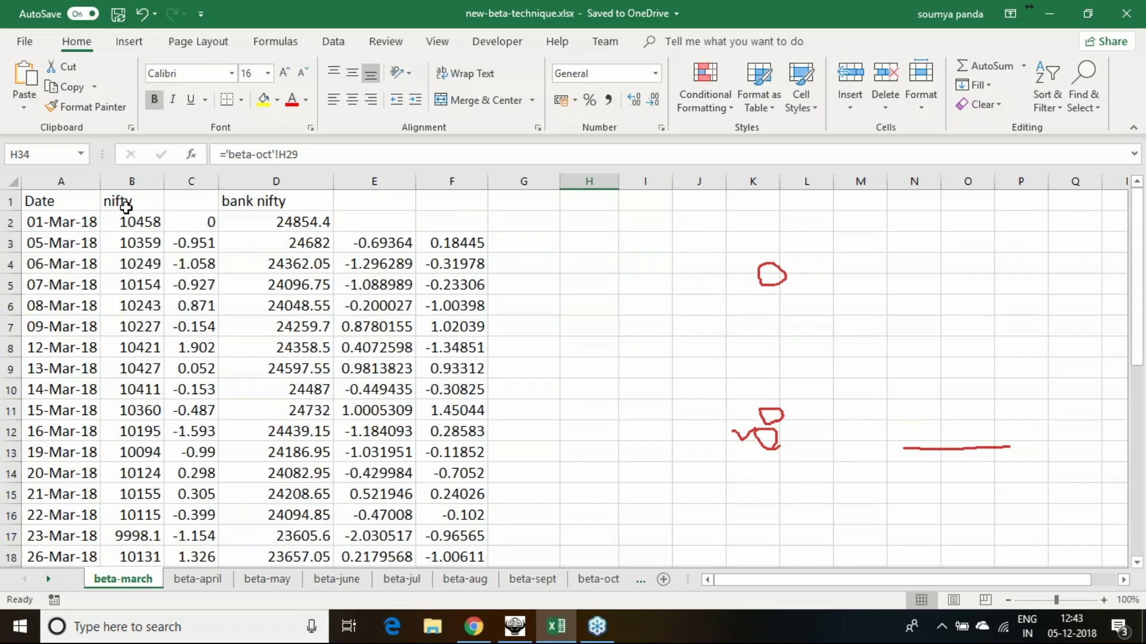
{"action": "left_click", "coordinate": [125, 200]}
{"action": "left_click", "coordinate": [275, 201]}
{"action": "scroll", "coordinate": [614, 314], "scroll_direction": "down", "scroll_amount": 9}
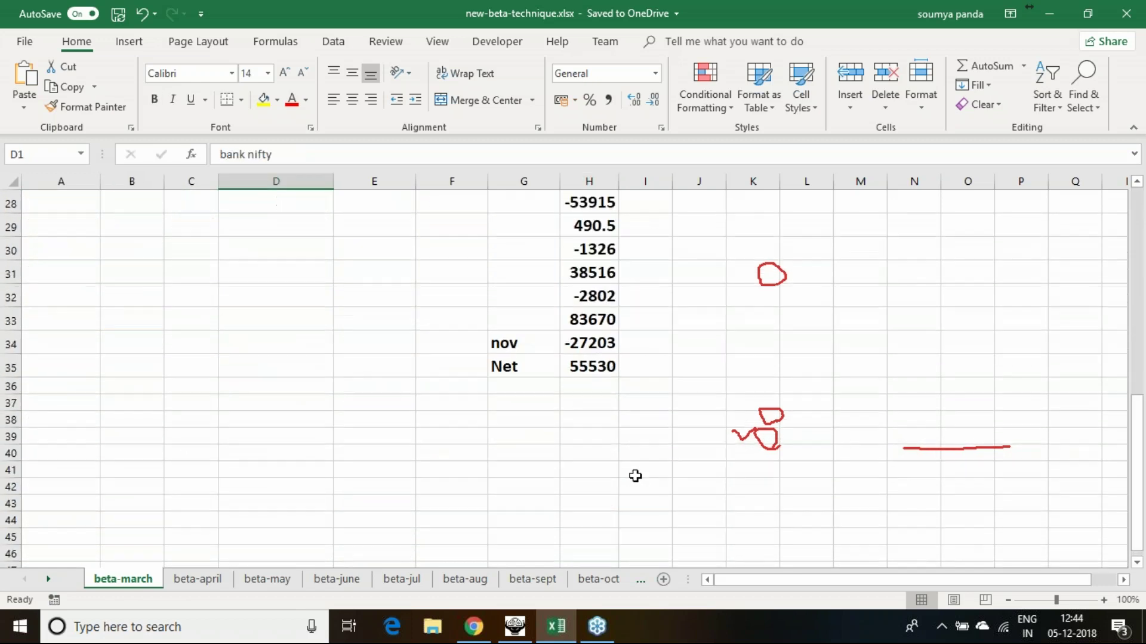
{"action": "left_click", "coordinate": [595, 369]}
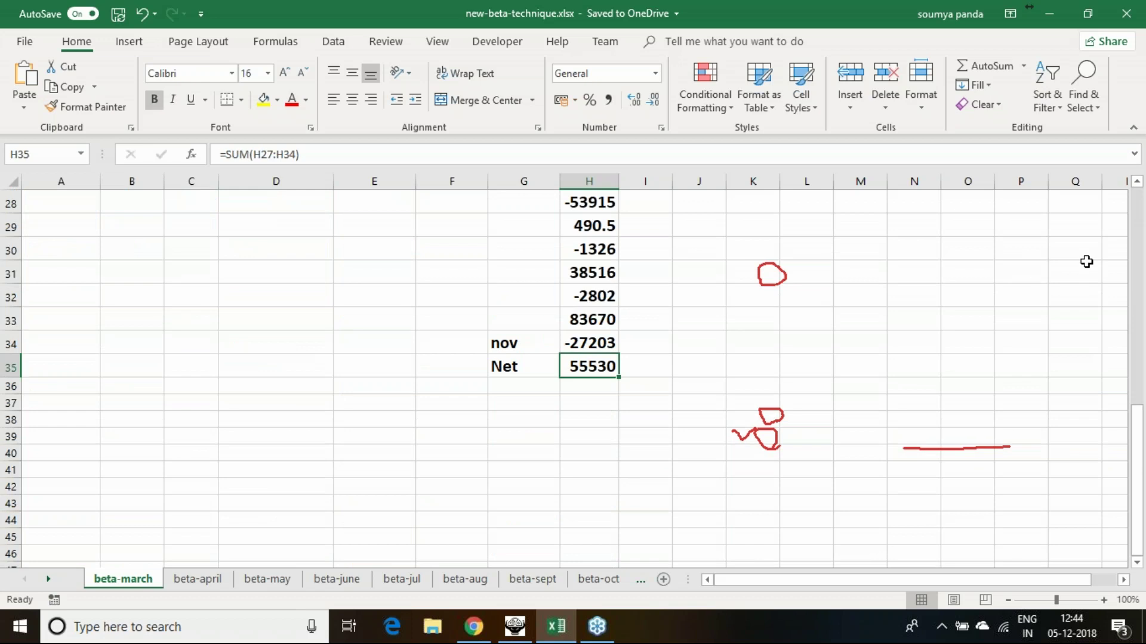
{"action": "left_click", "coordinate": [1074, 366]}
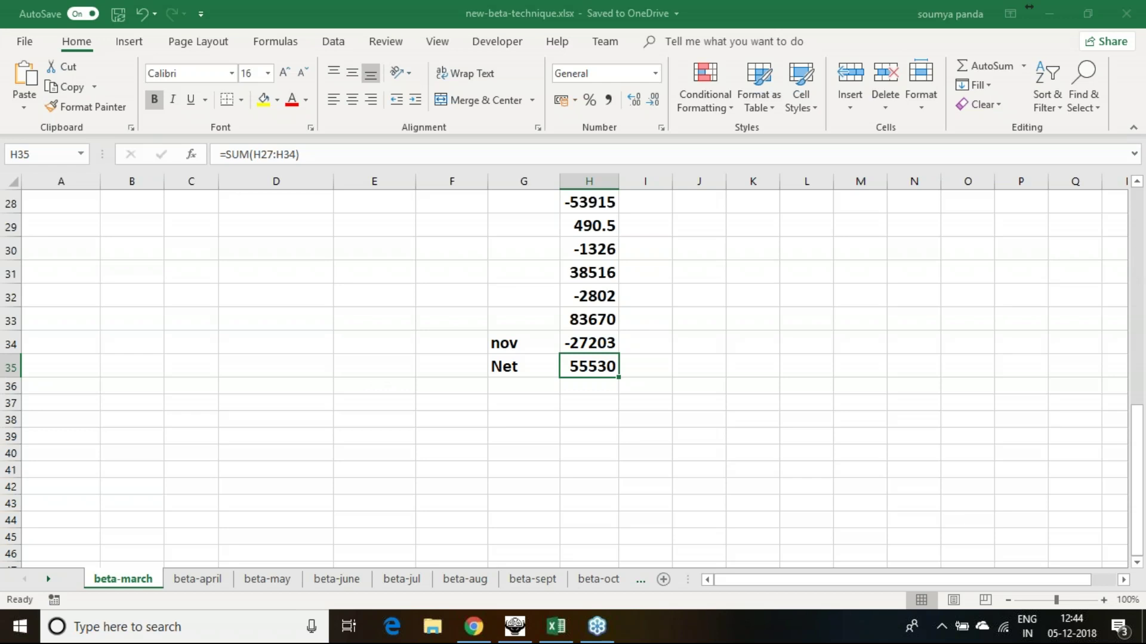
{"action": "scroll", "coordinate": [210, 343], "scroll_direction": "up", "scroll_amount": 9}
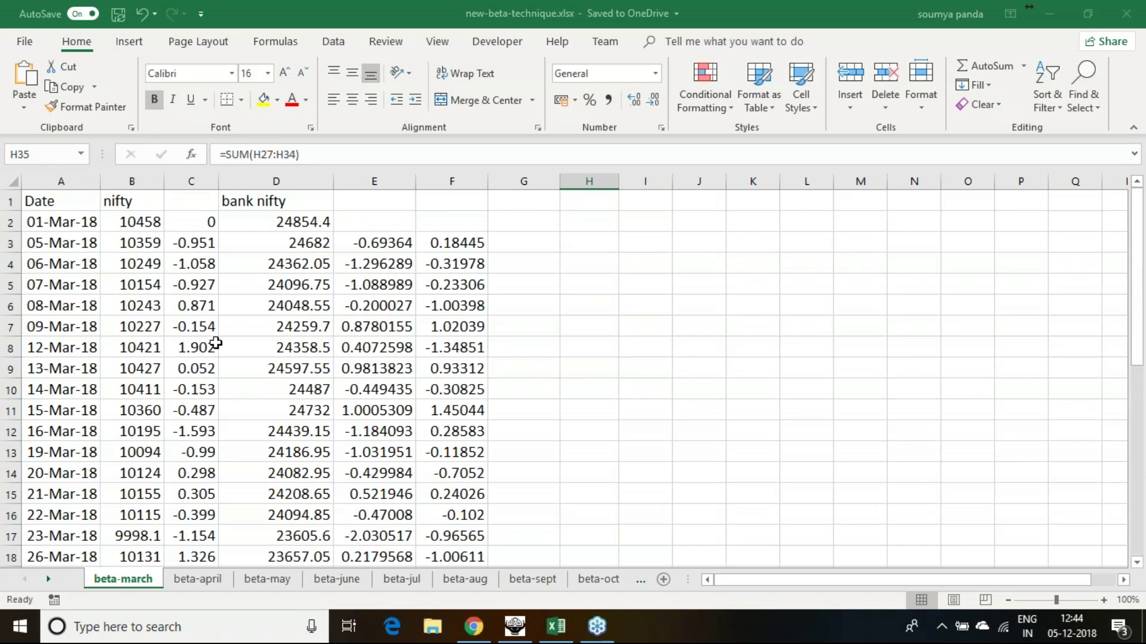
{"action": "left_click", "coordinate": [151, 223]}
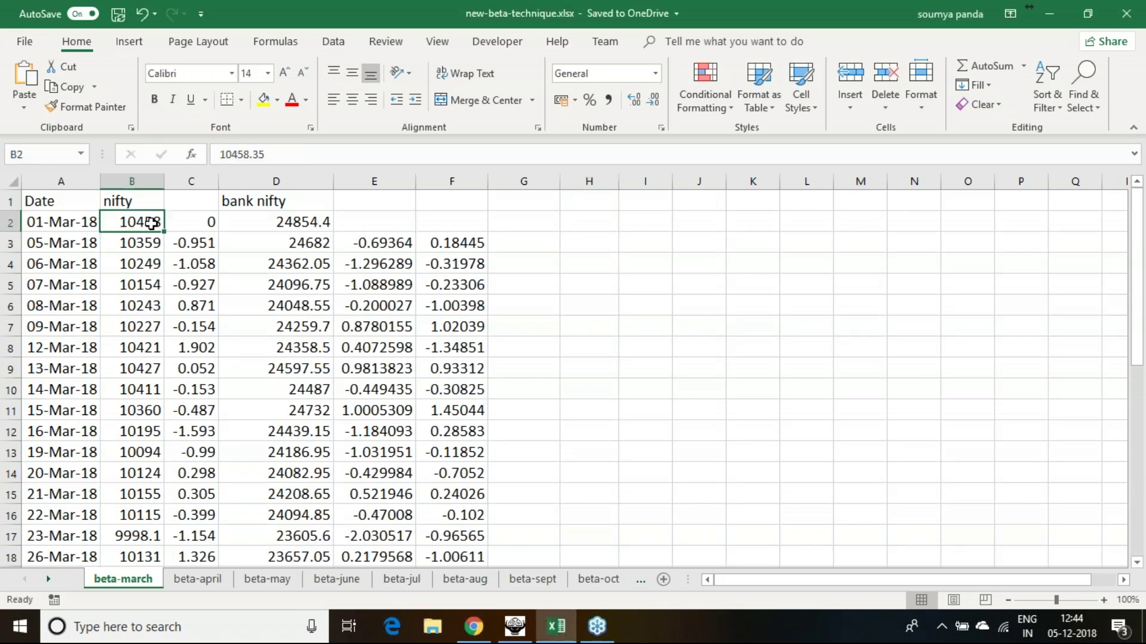
{"action": "left_click", "coordinate": [293, 222]}
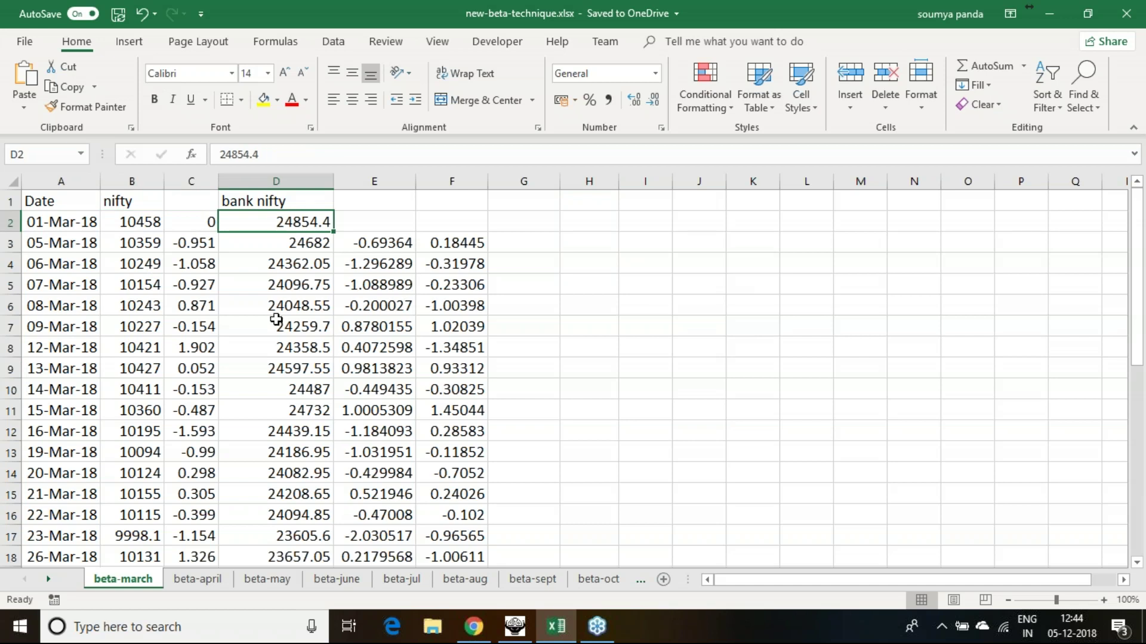
{"action": "scroll", "coordinate": [100, 305], "scroll_direction": "down", "scroll_amount": 1}
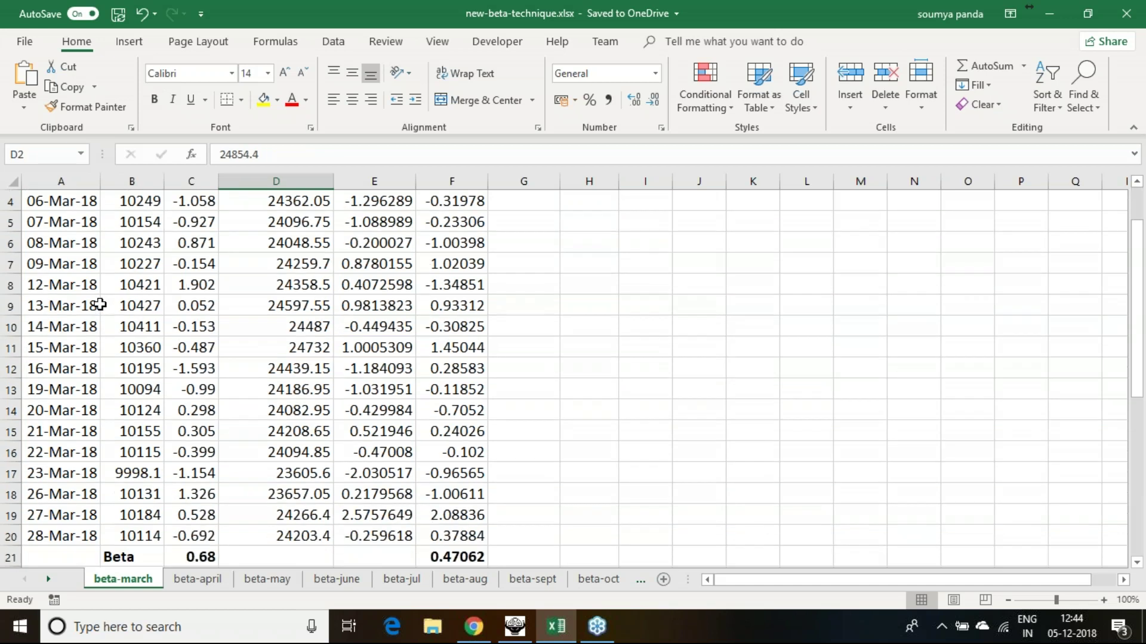
{"action": "scroll", "coordinate": [101, 304], "scroll_direction": "up", "scroll_amount": 1}
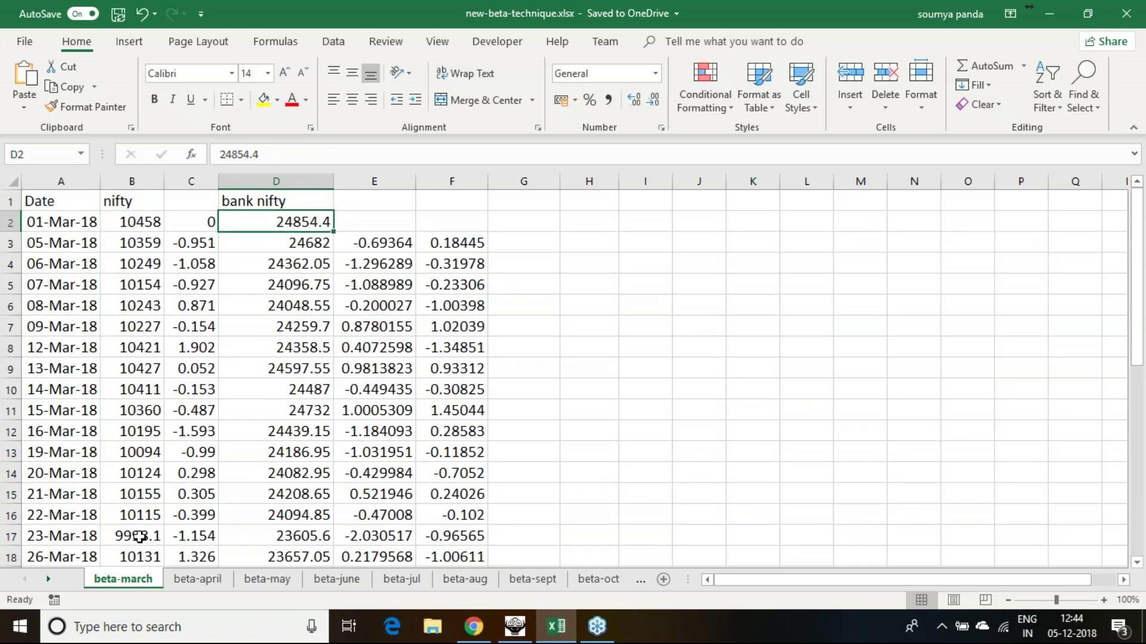
{"action": "scroll", "coordinate": [149, 513], "scroll_direction": "down", "scroll_amount": 2}
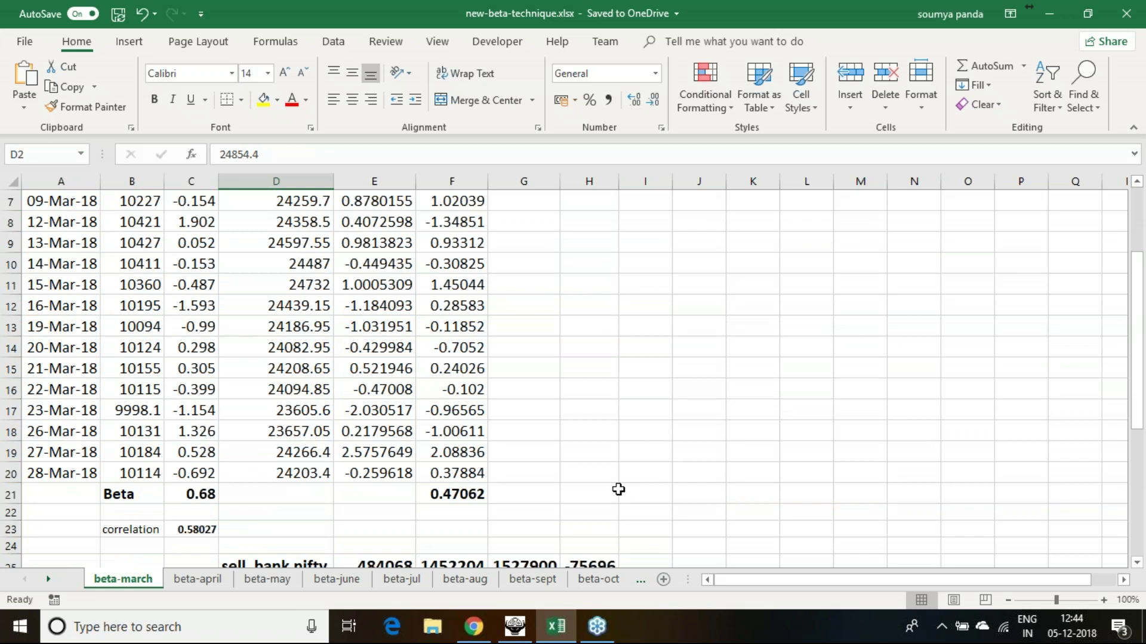
{"action": "scroll", "coordinate": [211, 367], "scroll_direction": "up", "scroll_amount": 2}
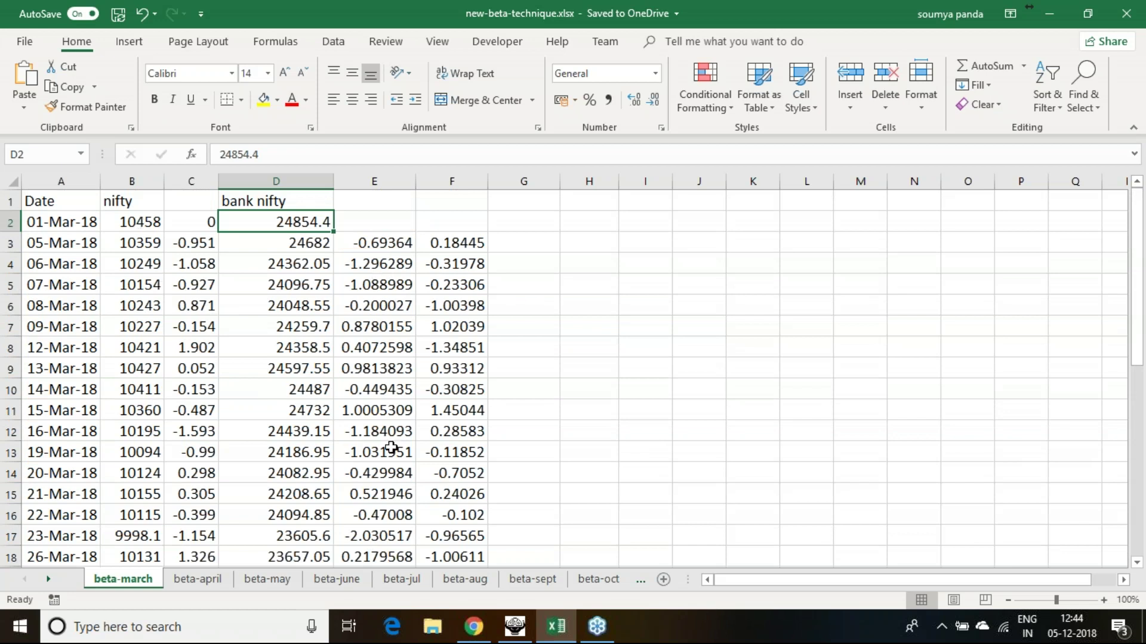
{"action": "scroll", "coordinate": [391, 448], "scroll_direction": "down", "scroll_amount": 2}
{"action": "scroll", "coordinate": [394, 525], "scroll_direction": "up", "scroll_amount": 1}
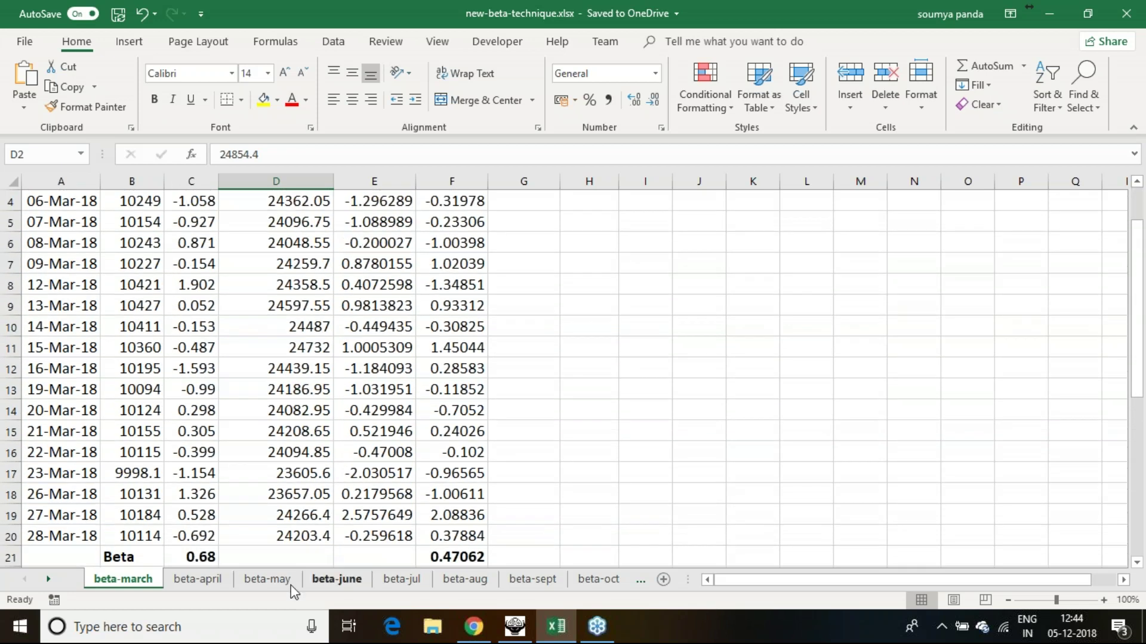
{"action": "left_click", "coordinate": [200, 556]}
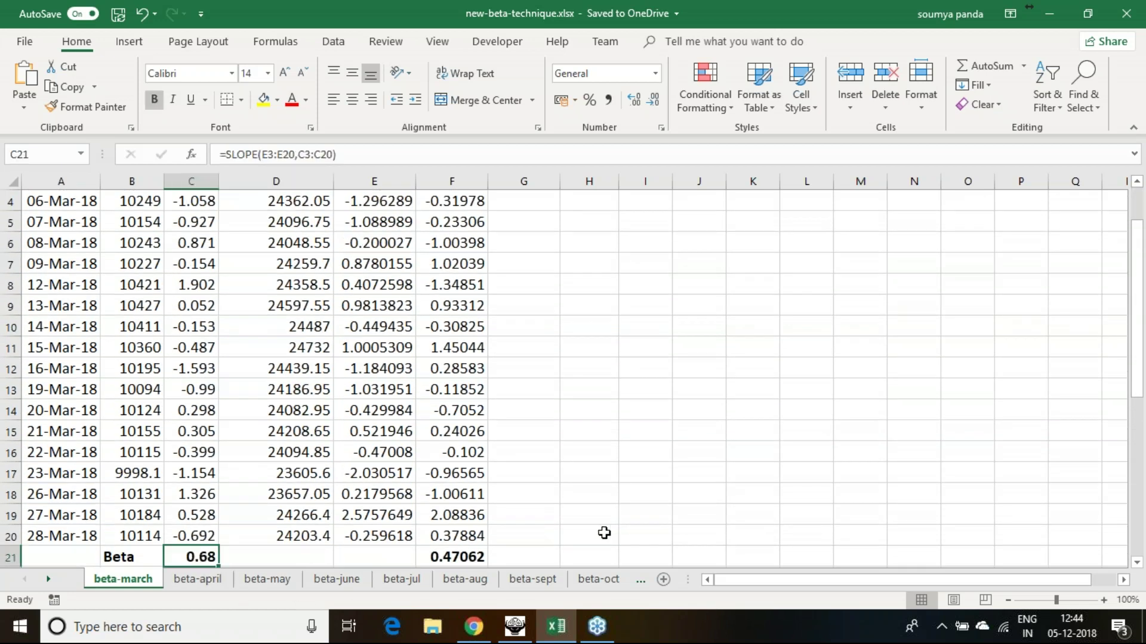
{"action": "scroll", "coordinate": [604, 531], "scroll_direction": "up", "scroll_amount": 1}
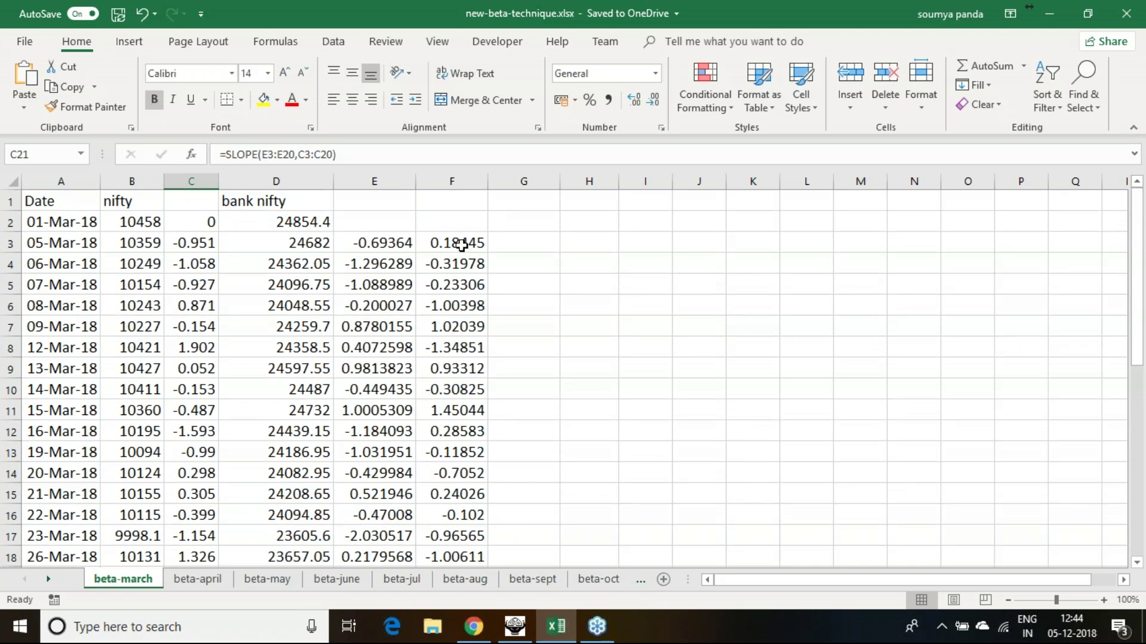
{"action": "scroll", "coordinate": [346, 428], "scroll_direction": "down", "scroll_amount": 2}
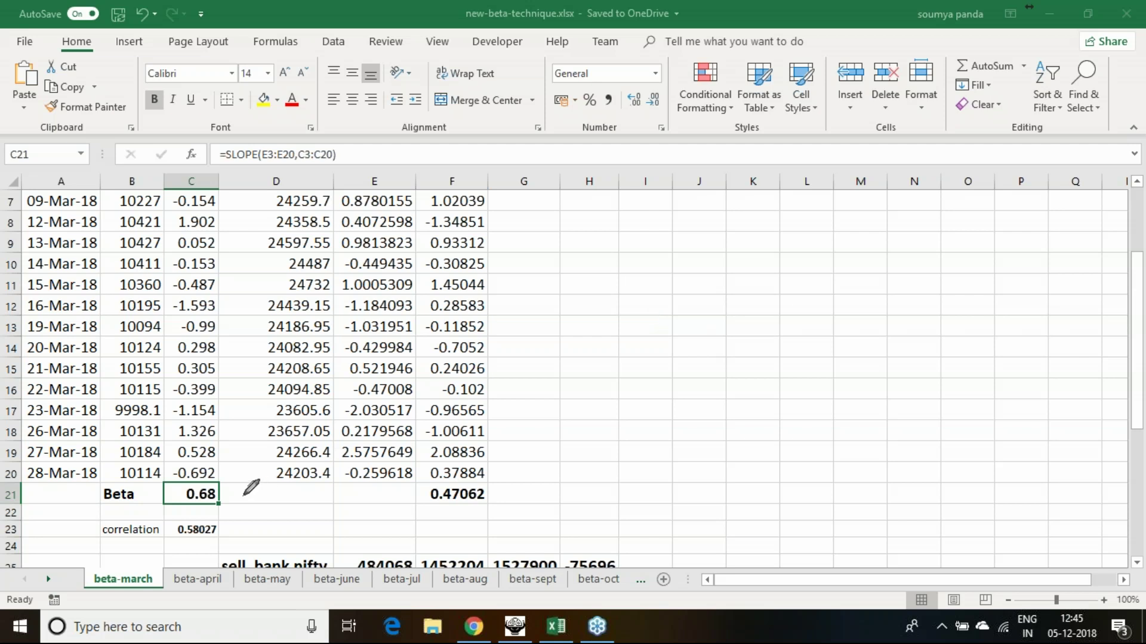
{"action": "mouse_move", "coordinate": [237, 492]}
{"action": "left_mouse_down"}
{"action": "mouse_move", "coordinate": [244, 505]}
{"action": "mouse_move", "coordinate": [254, 478]}
{"action": "left_mouse_up"}
{"action": "left_click_drag", "start_coordinate": [108, 468], "coordinate": [119, 463]}
{"action": "left_click_drag", "start_coordinate": [268, 469], "coordinate": [282, 463]}
{"action": "mouse_move", "coordinate": [595, 371]}
{"action": "left_mouse_down"}
{"action": "mouse_move", "coordinate": [649, 401]}
{"action": "mouse_move", "coordinate": [650, 370]}
{"action": "mouse_move", "coordinate": [688, 388]}
{"action": "left_mouse_up"}
{"action": "left_click", "coordinate": [607, 381]}
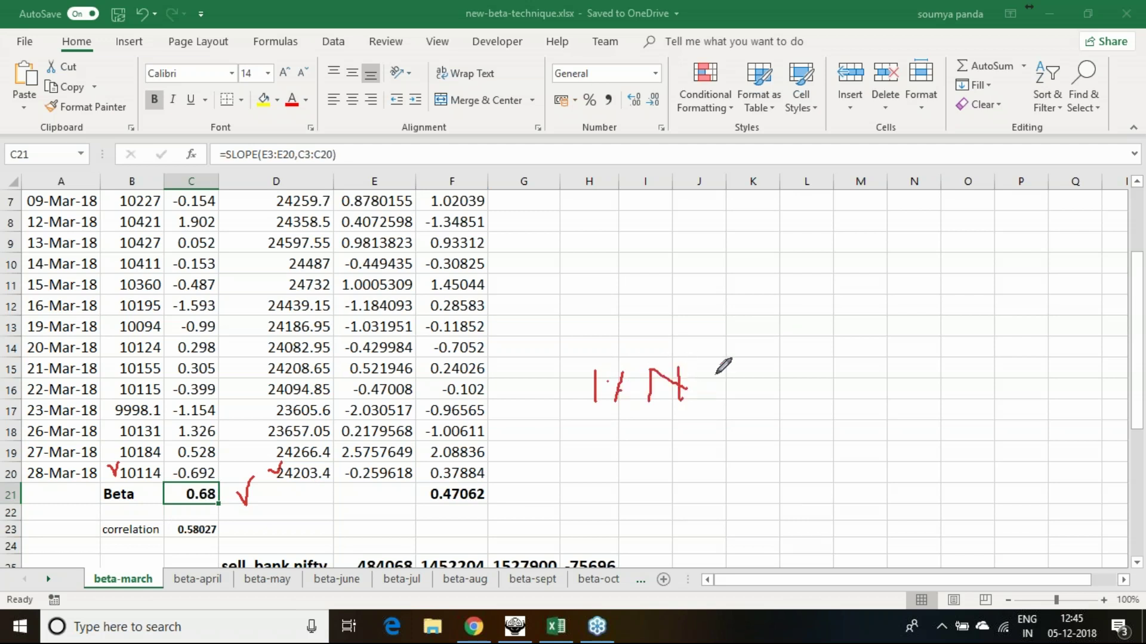
{"action": "mouse_move", "coordinate": [782, 351]}
{"action": "left_mouse_down"}
{"action": "mouse_move", "coordinate": [772, 365]}
{"action": "mouse_move", "coordinate": [815, 346]}
{"action": "mouse_move", "coordinate": [818, 362]}
{"action": "mouse_move", "coordinate": [844, 344]}
{"action": "mouse_move", "coordinate": [852, 357]}
{"action": "mouse_move", "coordinate": [898, 345]}
{"action": "mouse_move", "coordinate": [890, 353]}
{"action": "left_mouse_up"}
{"action": "left_click", "coordinate": [800, 354]}
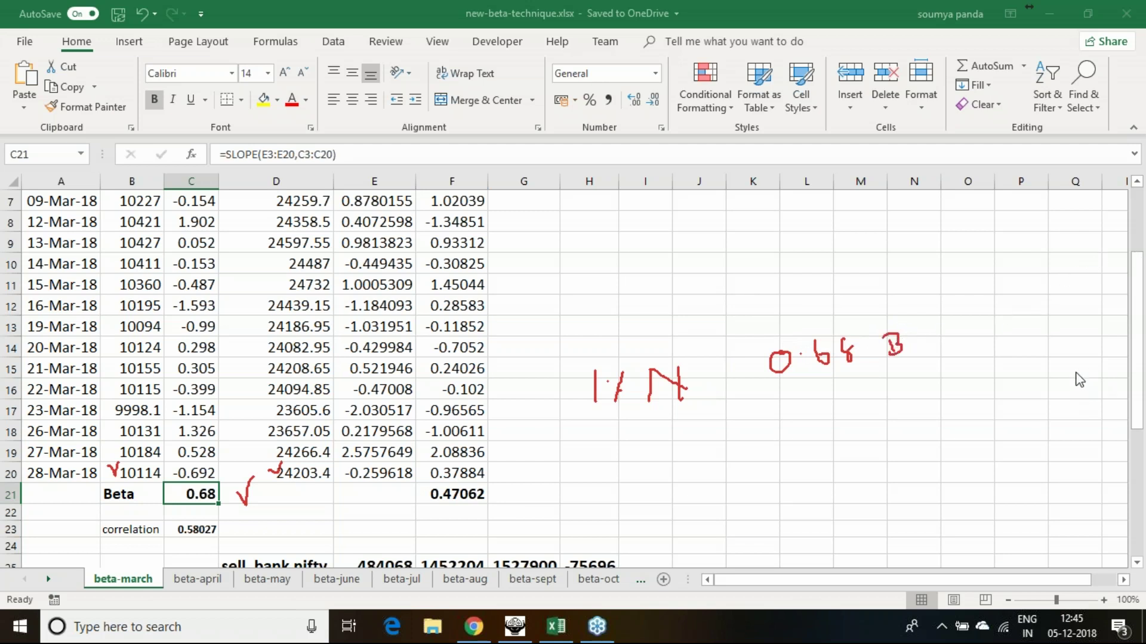
{"action": "key", "text": "e"}
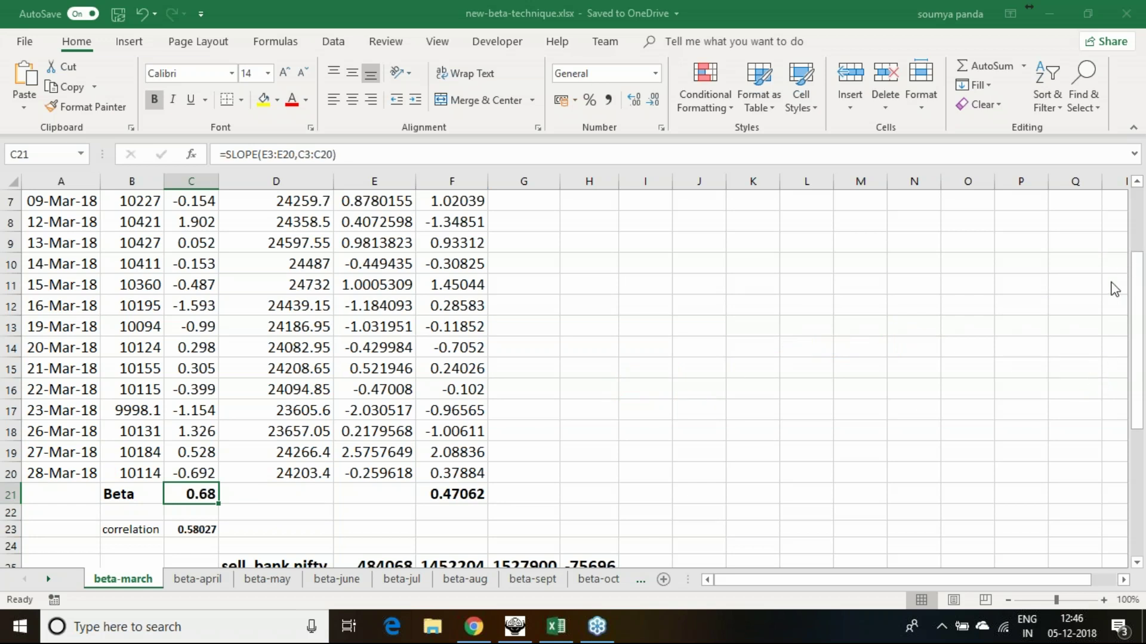
Step: Scroll through beta-march to review the 0.68 Beta =SLOPE(E3:E20,C3:C20) in C21, ending at row 1
{"action": "scroll", "coordinate": [598, 353], "scroll_direction": "up", "scroll_amount": 1}
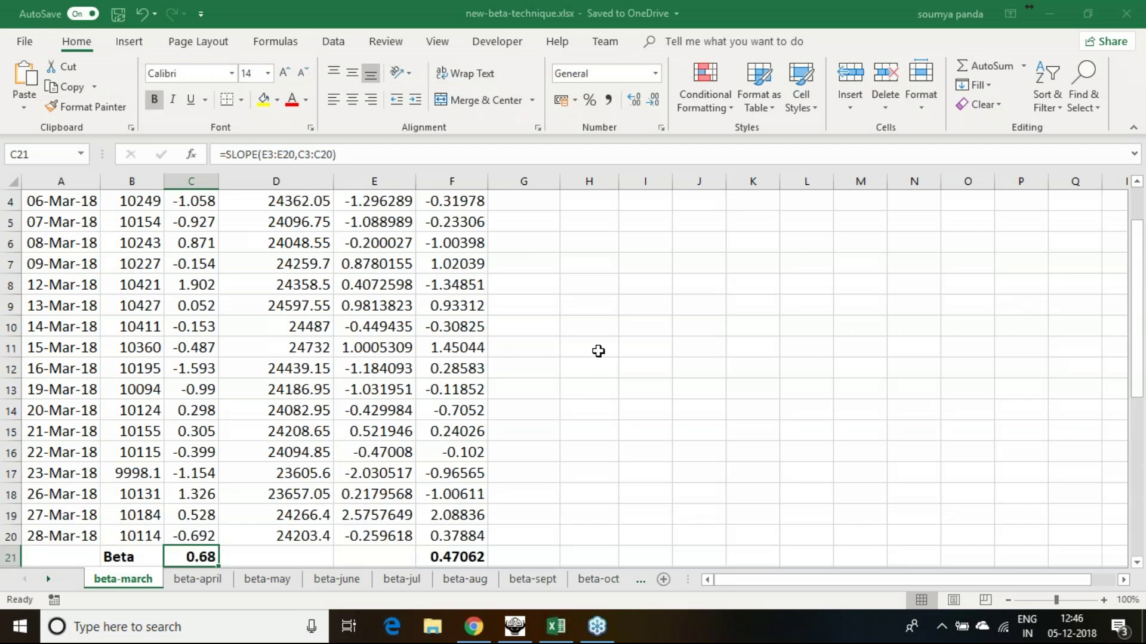
{"action": "scroll", "coordinate": [599, 351], "scroll_direction": "up", "scroll_amount": 1}
{"action": "scroll", "coordinate": [599, 349], "scroll_direction": "down", "scroll_amount": 1}
{"action": "scroll", "coordinate": [599, 349], "scroll_direction": "down", "scroll_amount": 1}
{"action": "scroll", "coordinate": [600, 348], "scroll_direction": "up", "scroll_amount": 2}
{"action": "scroll", "coordinate": [600, 348], "scroll_direction": "down", "scroll_amount": 2}
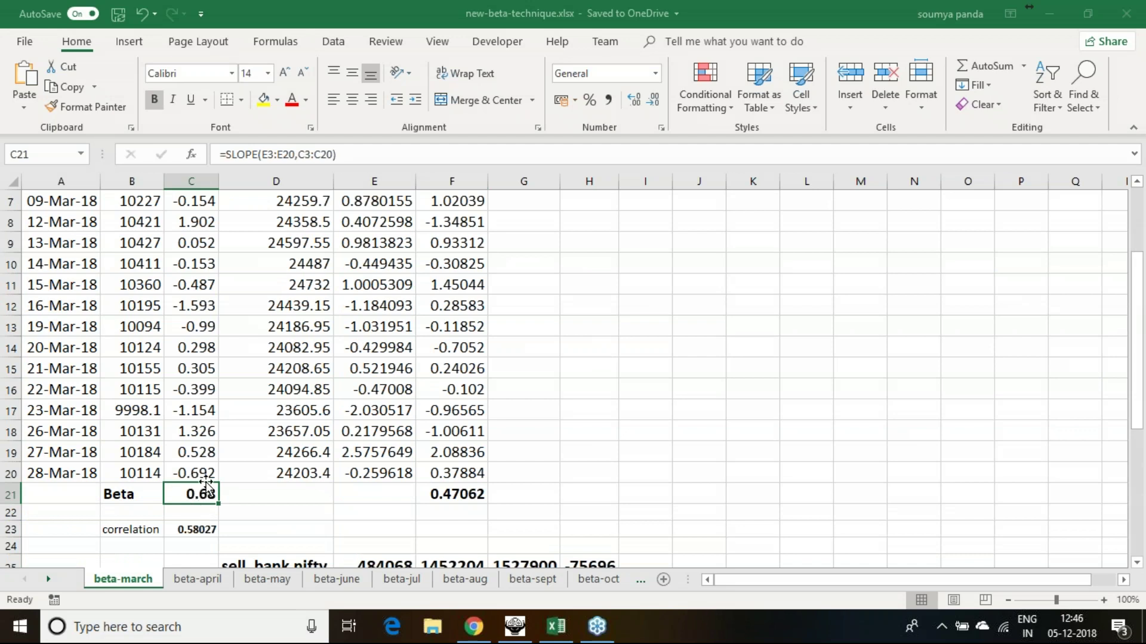
{"action": "scroll", "coordinate": [197, 505], "scroll_direction": "up", "scroll_amount": 2}
{"action": "scroll", "coordinate": [215, 346], "scroll_direction": "down", "scroll_amount": 3}
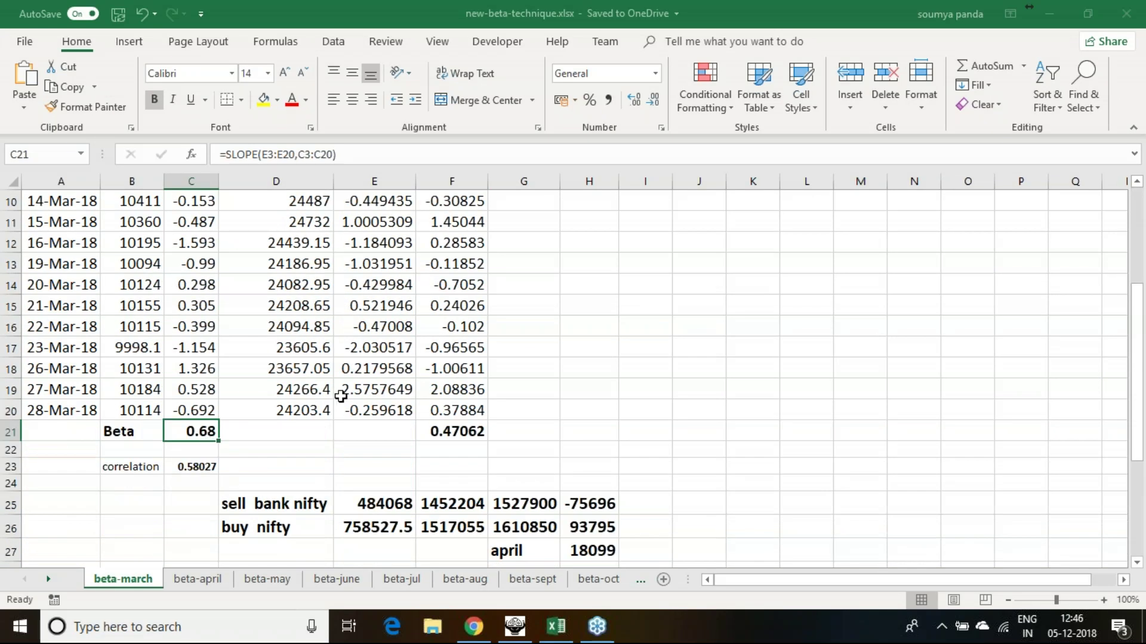
{"action": "scroll", "coordinate": [341, 396], "scroll_direction": "up", "scroll_amount": 3}
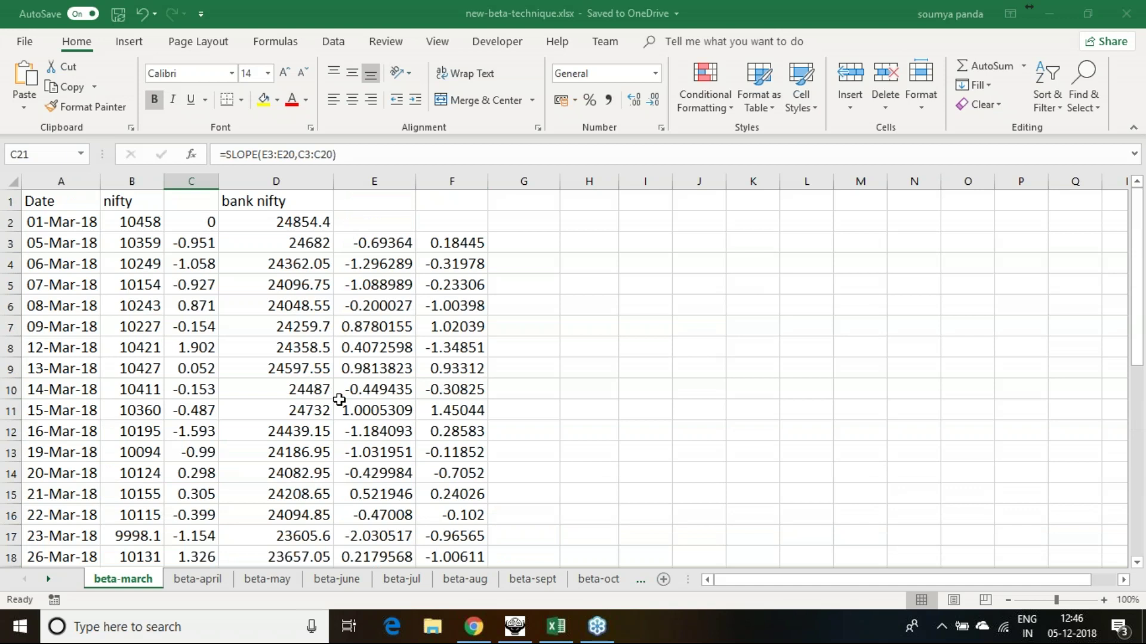
{"action": "scroll", "coordinate": [339, 399], "scroll_direction": "down", "scroll_amount": 2}
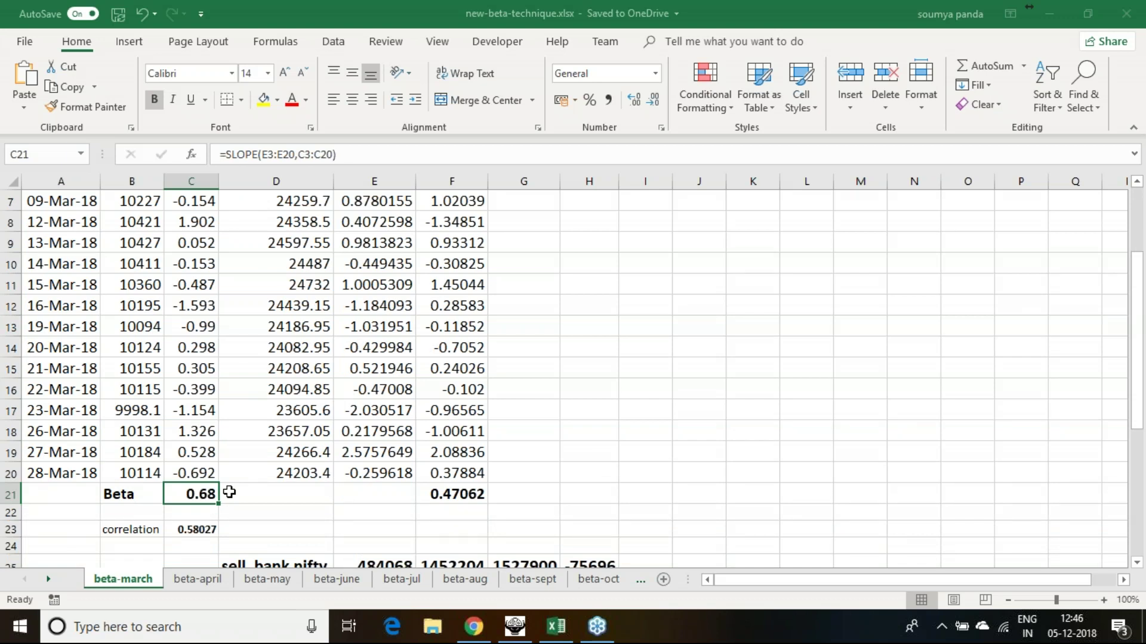
{"action": "scroll", "coordinate": [517, 367], "scroll_direction": "up", "scroll_amount": 2}
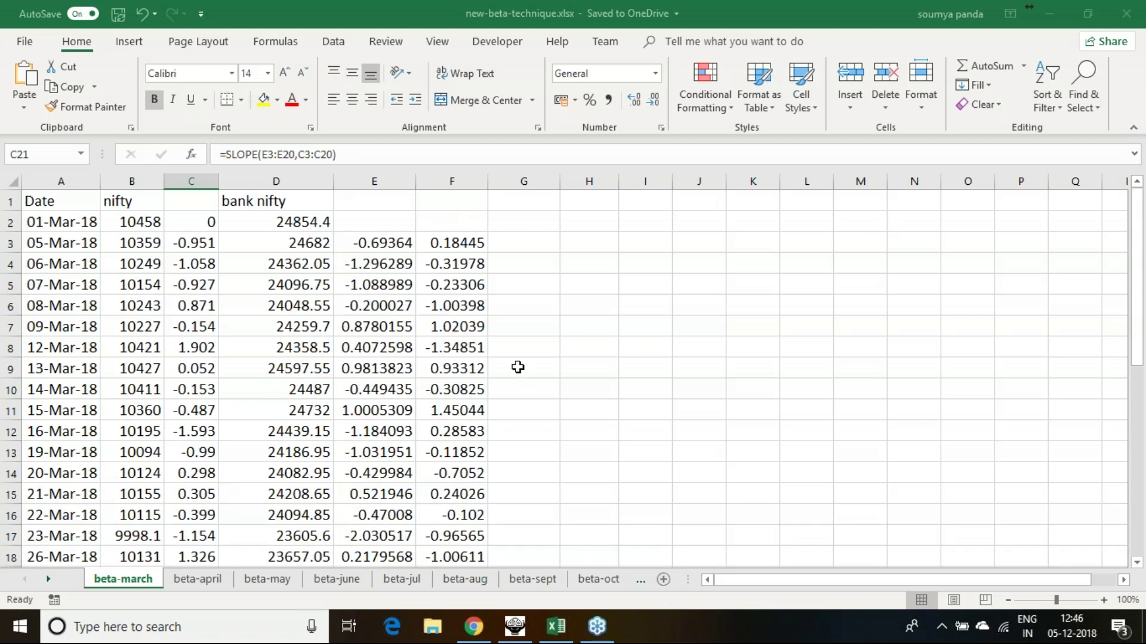
{"action": "scroll", "coordinate": [517, 367], "scroll_direction": "down", "scroll_amount": 4}
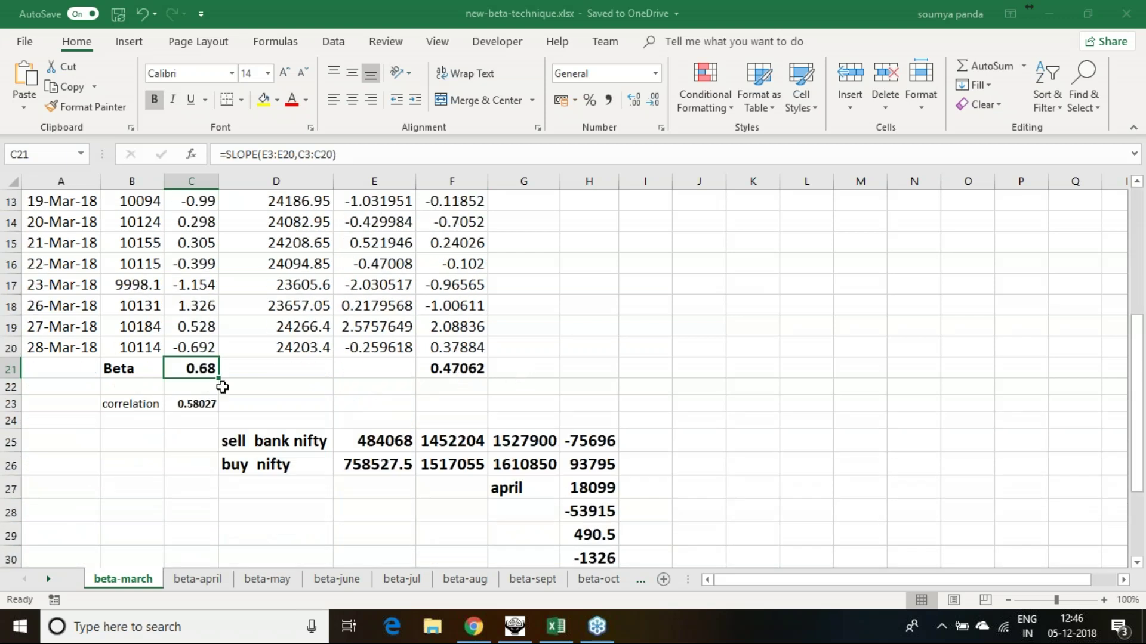
{"action": "scroll", "coordinate": [424, 377], "scroll_direction": "up", "scroll_amount": 1}
{"action": "scroll", "coordinate": [424, 378], "scroll_direction": "up", "scroll_amount": 2}
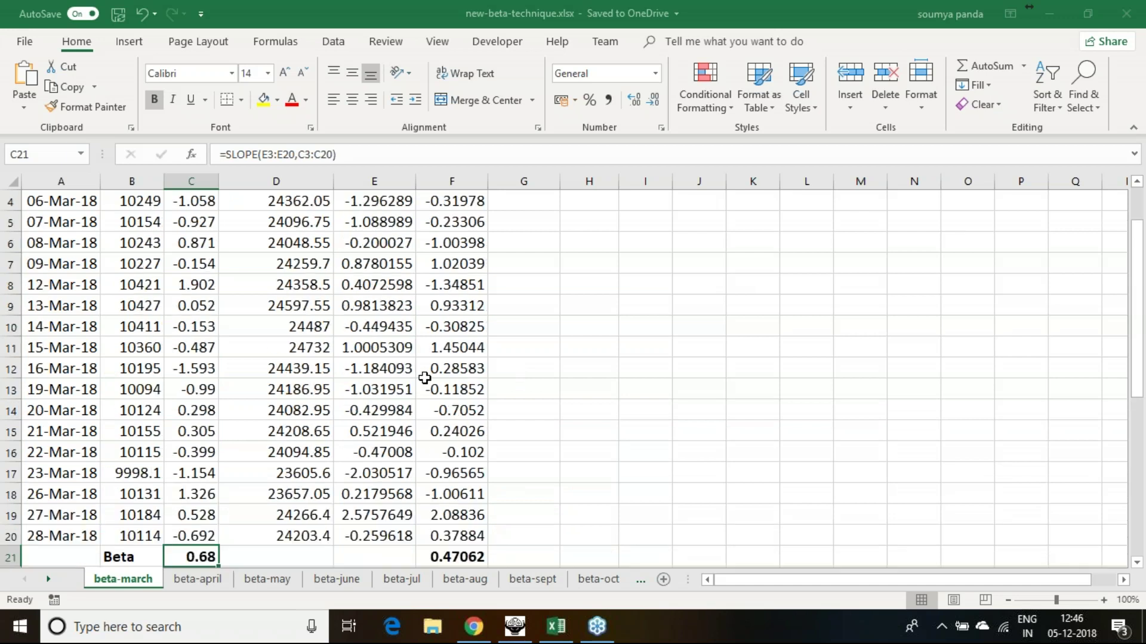
{"action": "scroll", "coordinate": [425, 377], "scroll_direction": "up", "scroll_amount": 1}
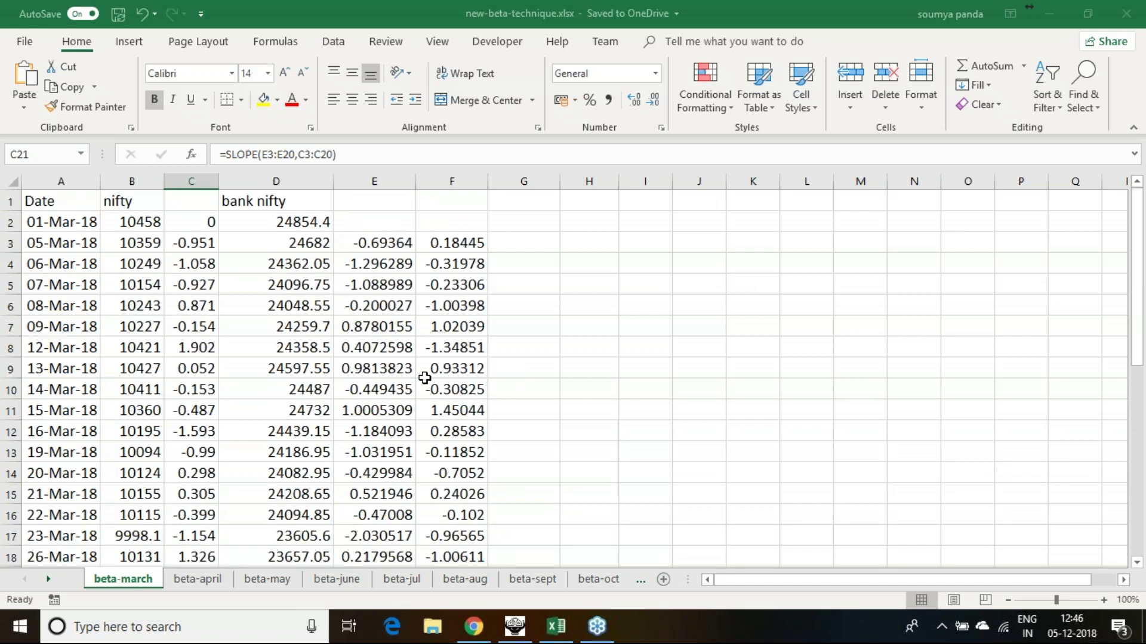
{"action": "scroll", "coordinate": [424, 378], "scroll_direction": "down", "scroll_amount": 2}
{"action": "scroll", "coordinate": [213, 508], "scroll_direction": "up", "scroll_amount": 1}
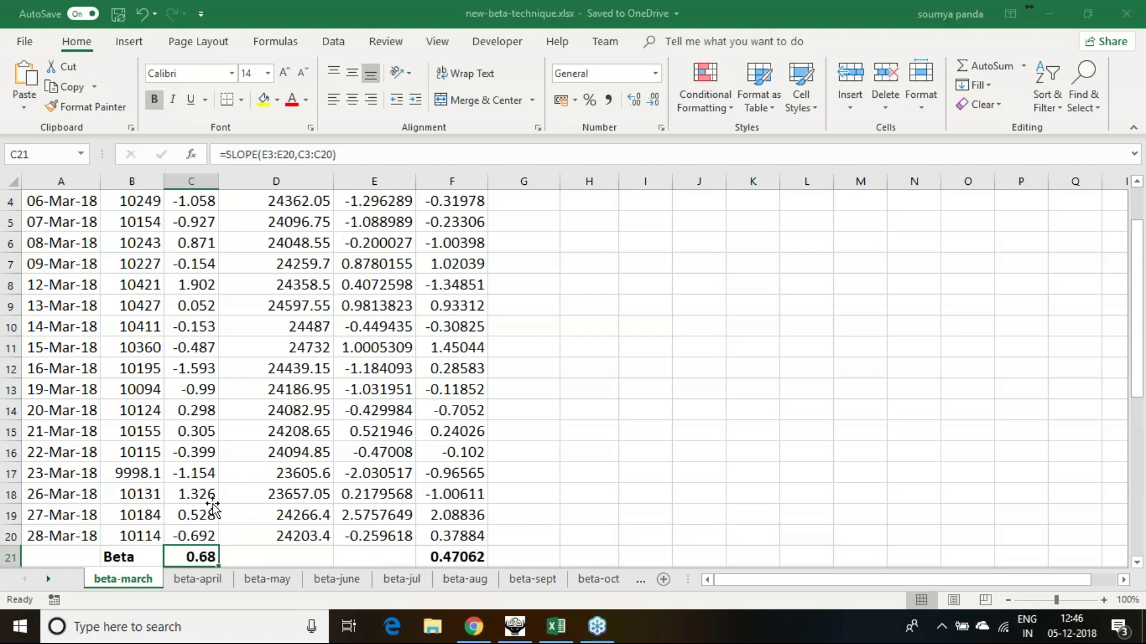
{"action": "scroll", "coordinate": [213, 509], "scroll_direction": "up", "scroll_amount": 1}
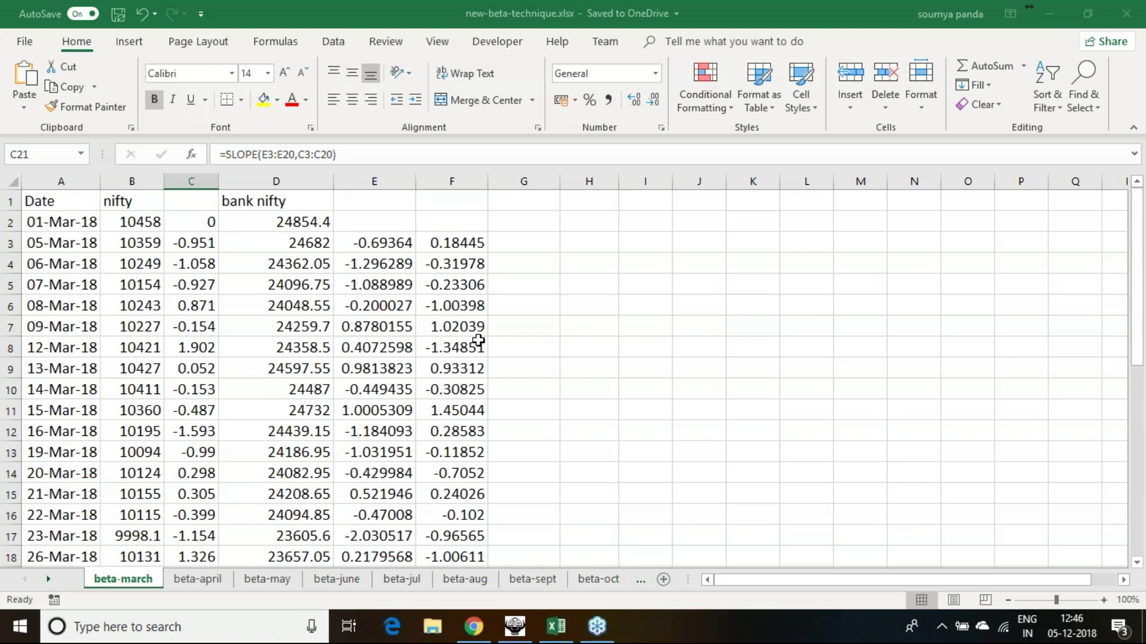
{"action": "scroll", "coordinate": [478, 341], "scroll_direction": "down", "scroll_amount": 2}
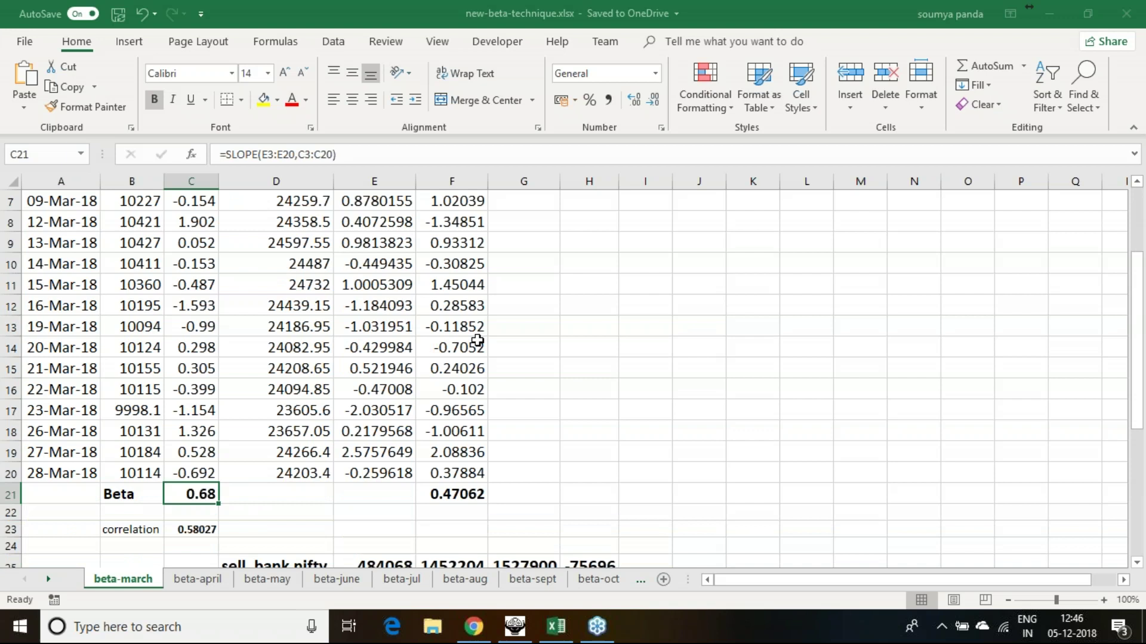
{"action": "scroll", "coordinate": [478, 341], "scroll_direction": "up", "scroll_amount": 2}
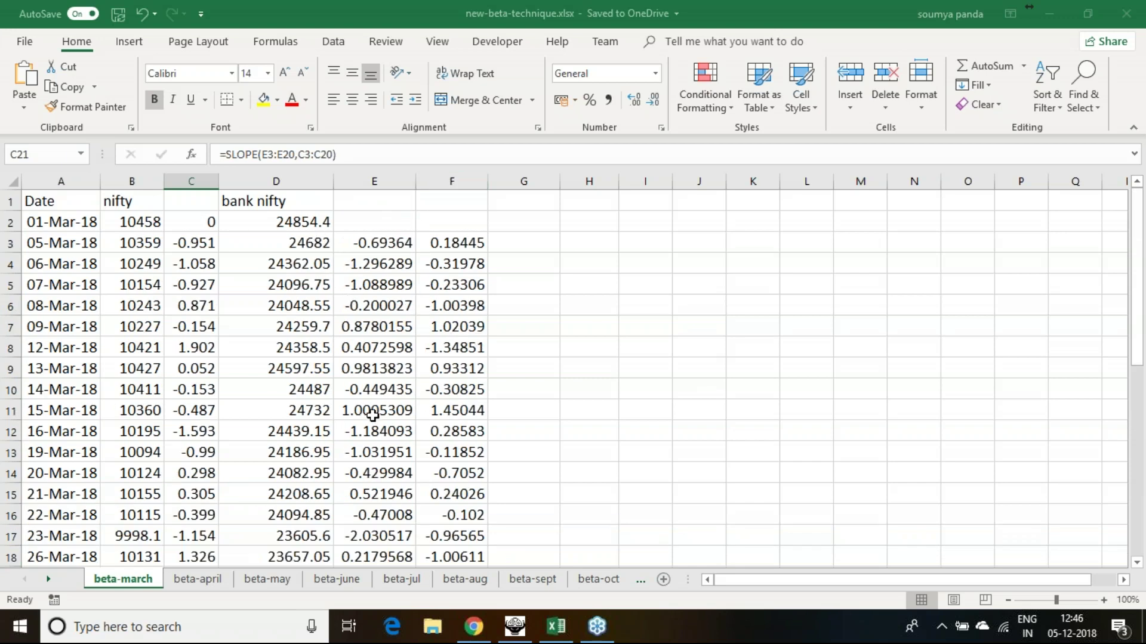
{"action": "scroll", "coordinate": [672, 371], "scroll_direction": "down", "scroll_amount": 2}
{"action": "scroll", "coordinate": [673, 372], "scroll_direction": "up", "scroll_amount": 2}
Step: Inspect the decoupling formula in F3 and the empty cell F2 above it
{"action": "left_click", "coordinate": [464, 241]}
{"action": "left_click", "coordinate": [461, 226]}
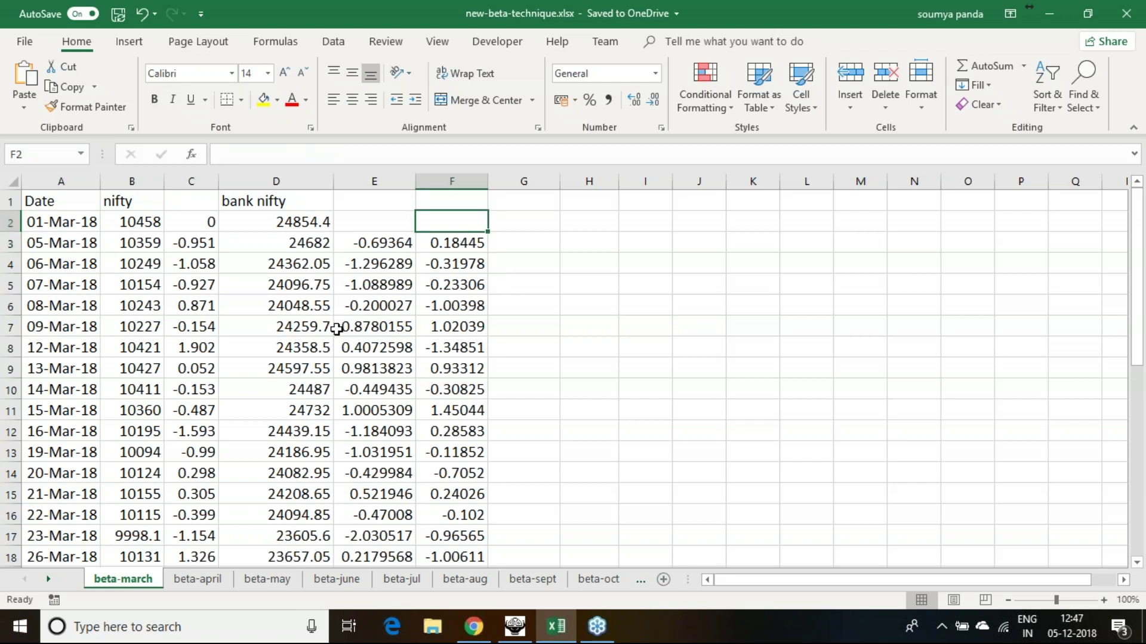
{"action": "scroll", "coordinate": [334, 328], "scroll_direction": "down", "scroll_amount": 1}
{"action": "scroll", "coordinate": [333, 328], "scroll_direction": "up", "scroll_amount": 1}
Step: Inspect the nifty and bank nifty percentage-change formulas in C3 and E3, then reselect F3
{"action": "left_click", "coordinate": [194, 245]}
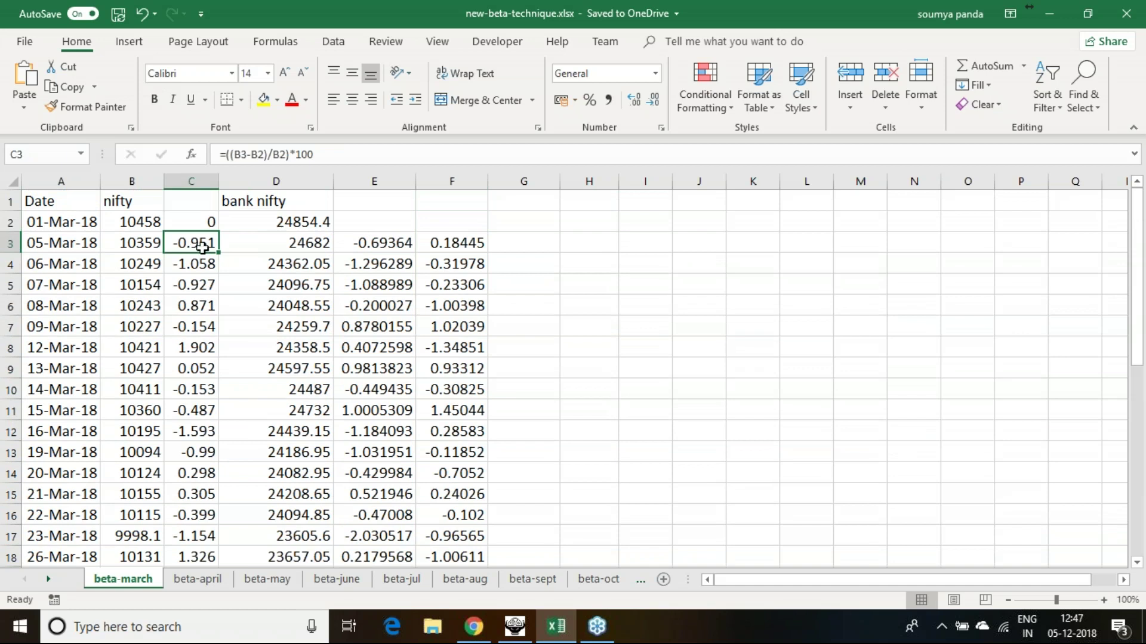
{"action": "scroll", "coordinate": [197, 251], "scroll_direction": "down", "scroll_amount": 2}
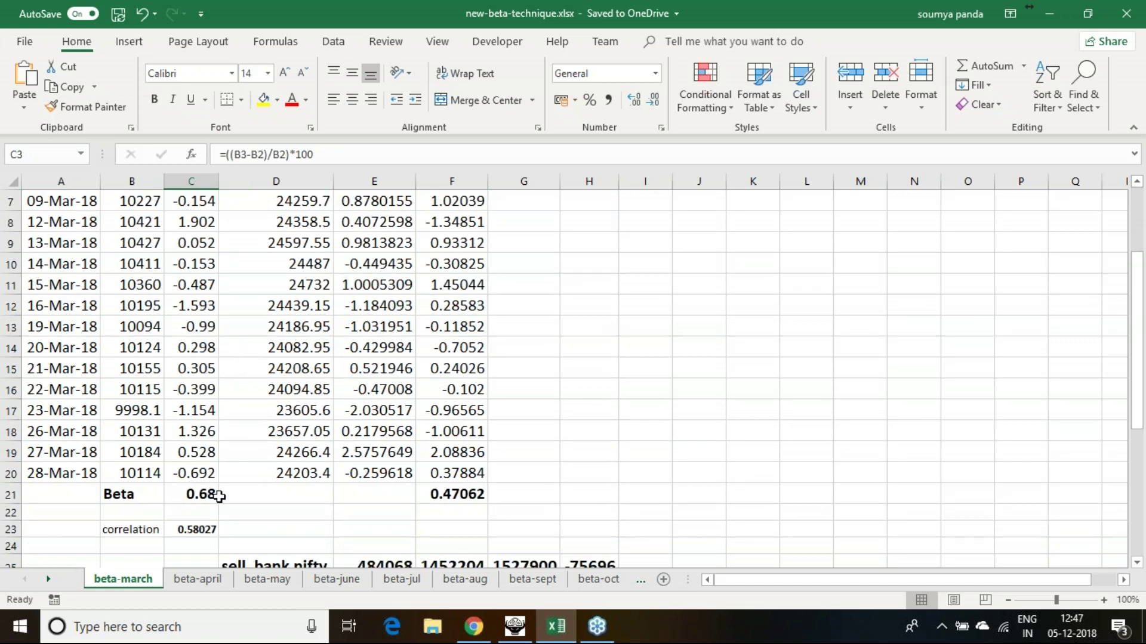
{"action": "scroll", "coordinate": [214, 477], "scroll_direction": "up", "scroll_amount": 2}
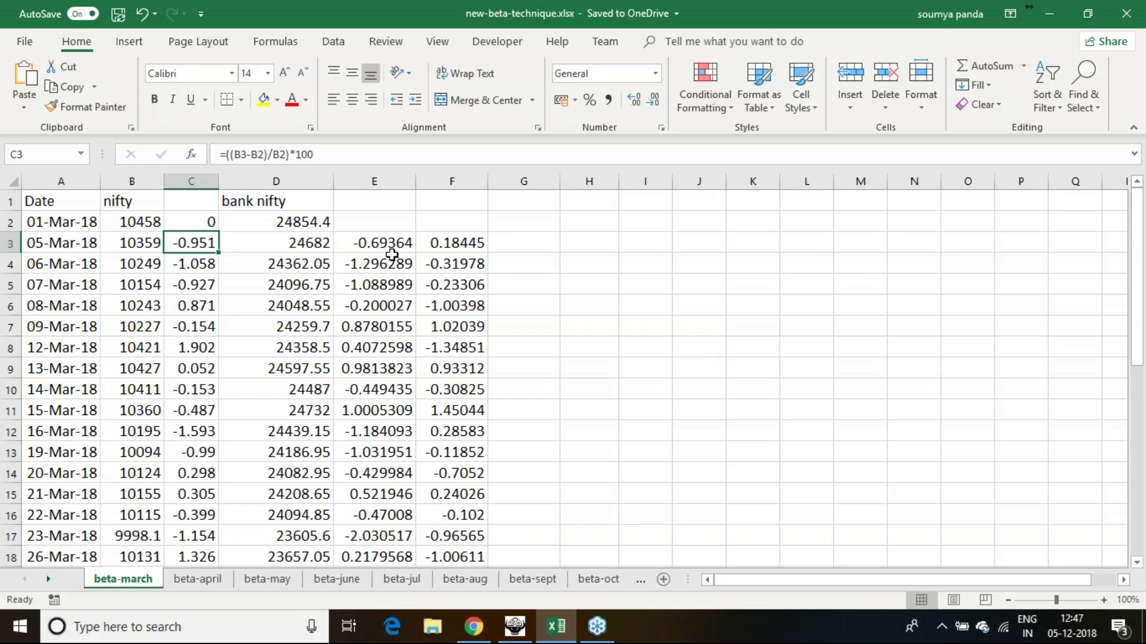
{"action": "scroll", "coordinate": [392, 255], "scroll_direction": "down", "scroll_amount": 2}
{"action": "scroll", "coordinate": [391, 255], "scroll_direction": "up", "scroll_amount": 1}
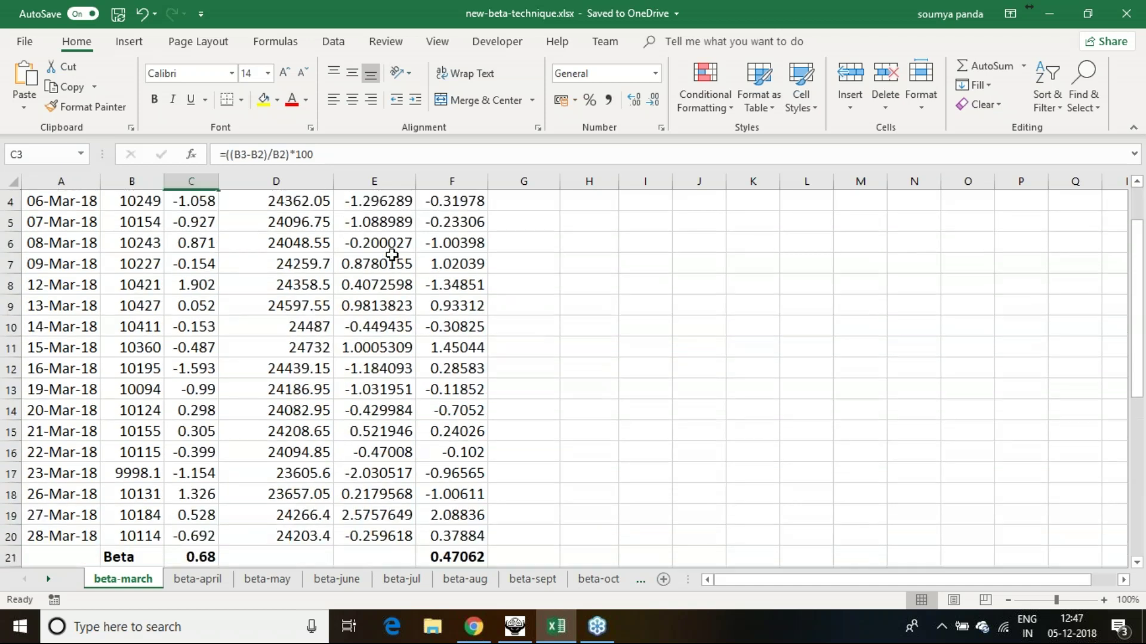
{"action": "scroll", "coordinate": [391, 254], "scroll_direction": "up", "scroll_amount": 1}
{"action": "scroll", "coordinate": [391, 255], "scroll_direction": "down", "scroll_amount": 1}
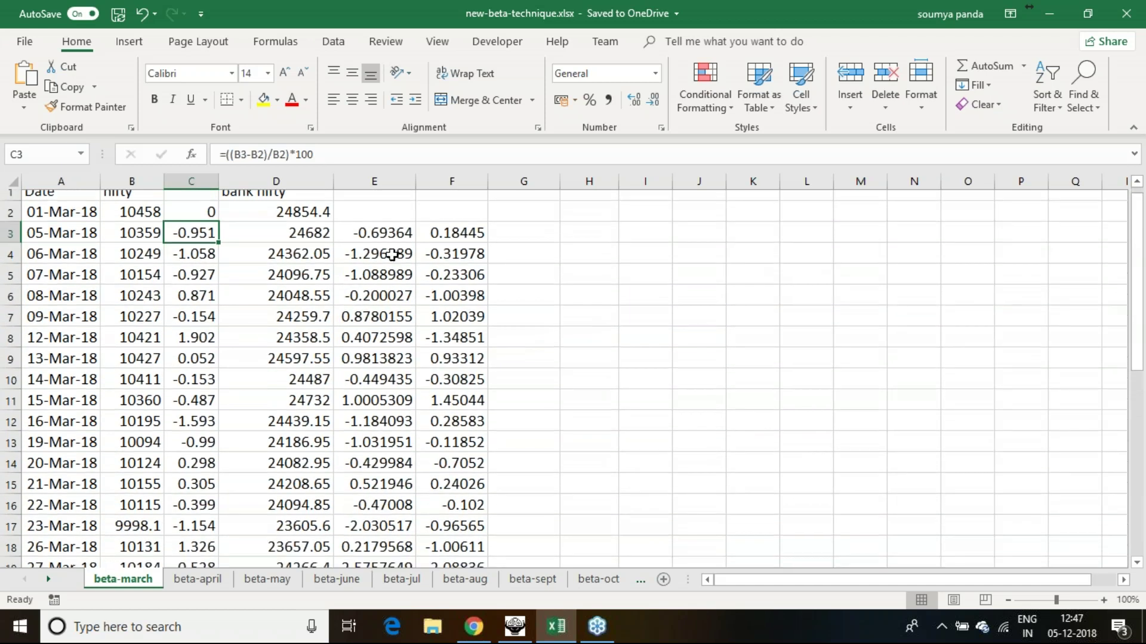
{"action": "scroll", "coordinate": [392, 255], "scroll_direction": "up", "scroll_amount": 1}
{"action": "left_click", "coordinate": [391, 244]}
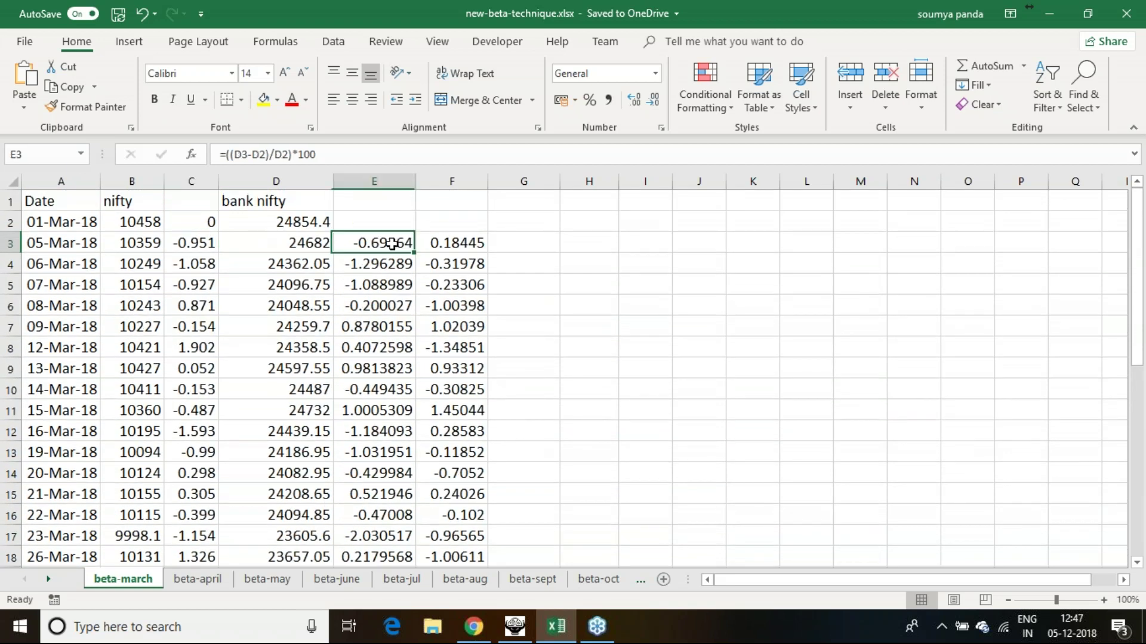
{"action": "left_click", "coordinate": [472, 244]}
Step: Open F3's =E3-C3*0.922949 formula for editing, then cancel the stray cell reference
{"action": "double_click", "coordinate": [467, 243]}
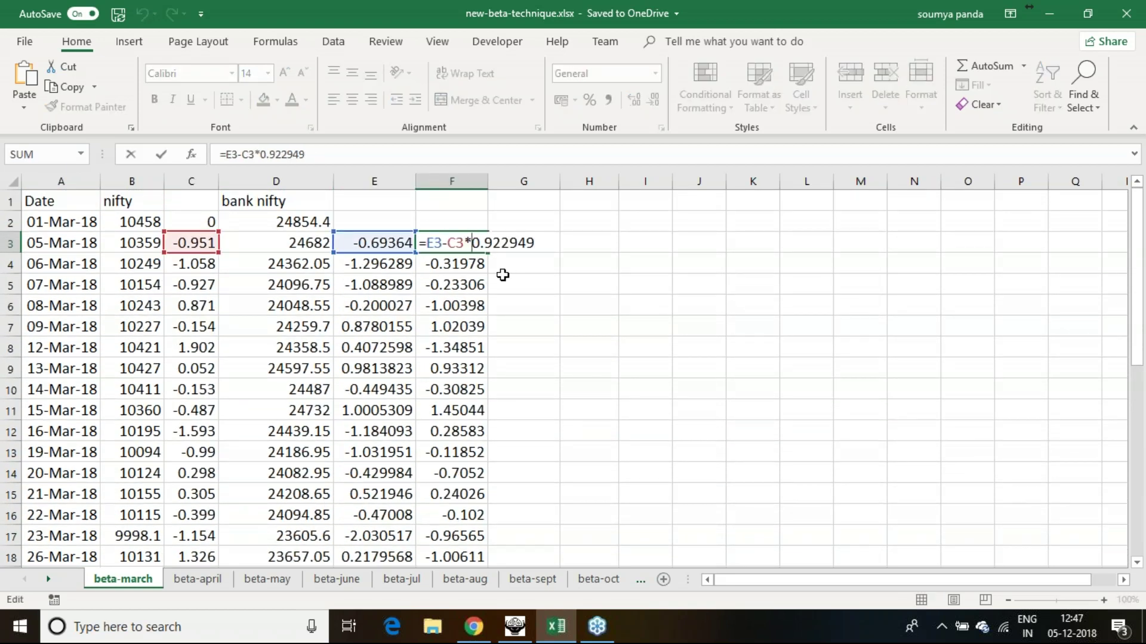
{"action": "scroll", "coordinate": [422, 329], "scroll_direction": "down", "scroll_amount": 4}
{"action": "scroll", "coordinate": [422, 329], "scroll_direction": "up", "scroll_amount": 3}
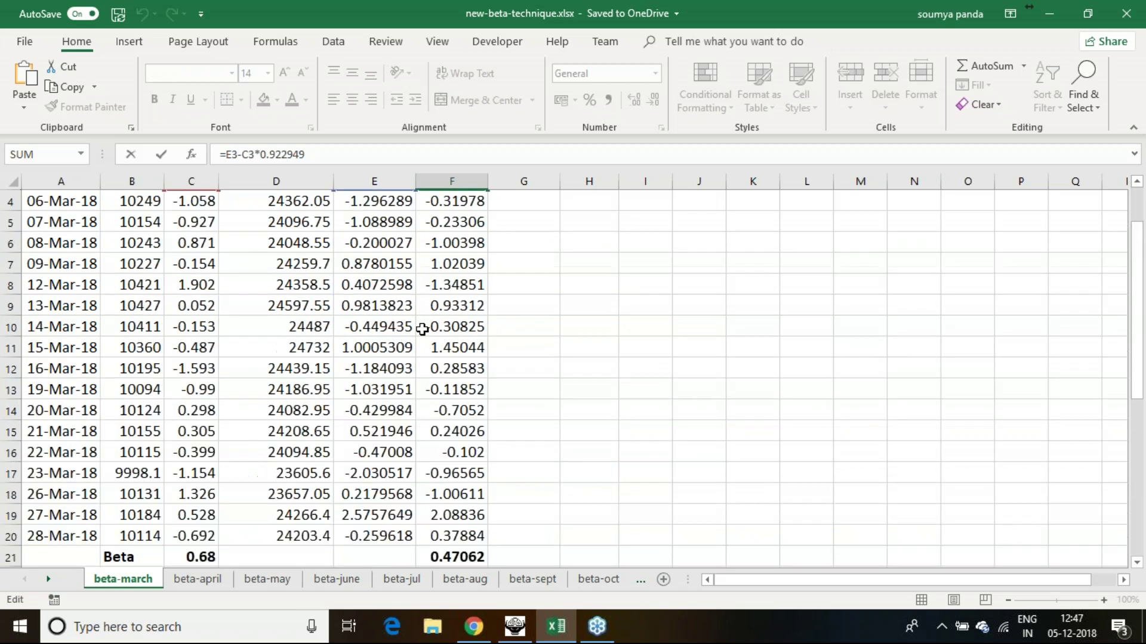
{"action": "scroll", "coordinate": [422, 329], "scroll_direction": "up", "scroll_amount": 1}
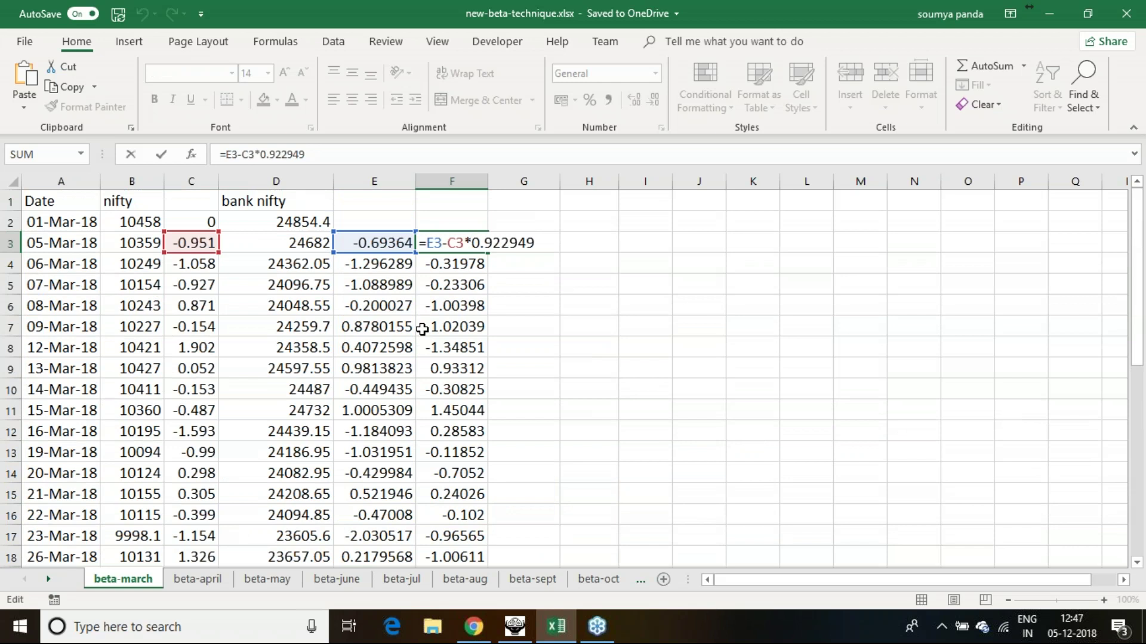
{"action": "scroll", "coordinate": [422, 329], "scroll_direction": "down", "scroll_amount": 2}
{"action": "scroll", "coordinate": [422, 329], "scroll_direction": "up", "scroll_amount": 2}
{"action": "scroll", "coordinate": [556, 304], "scroll_direction": "down", "scroll_amount": 5}
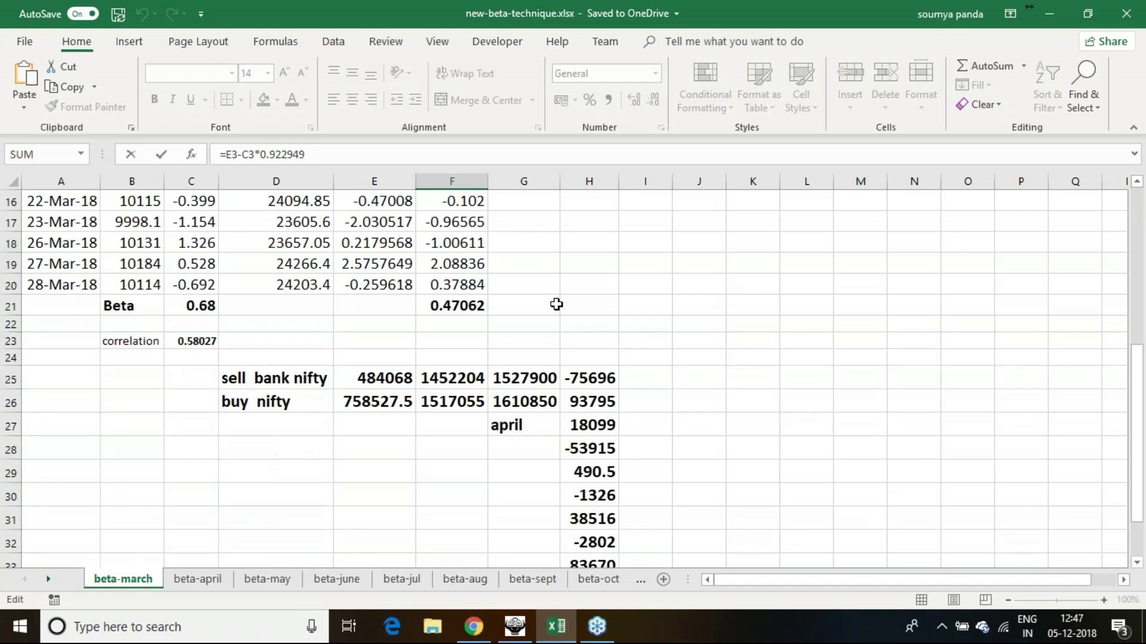
{"action": "left_click", "coordinate": [487, 336]}
{"action": "key", "text": "Escape"}
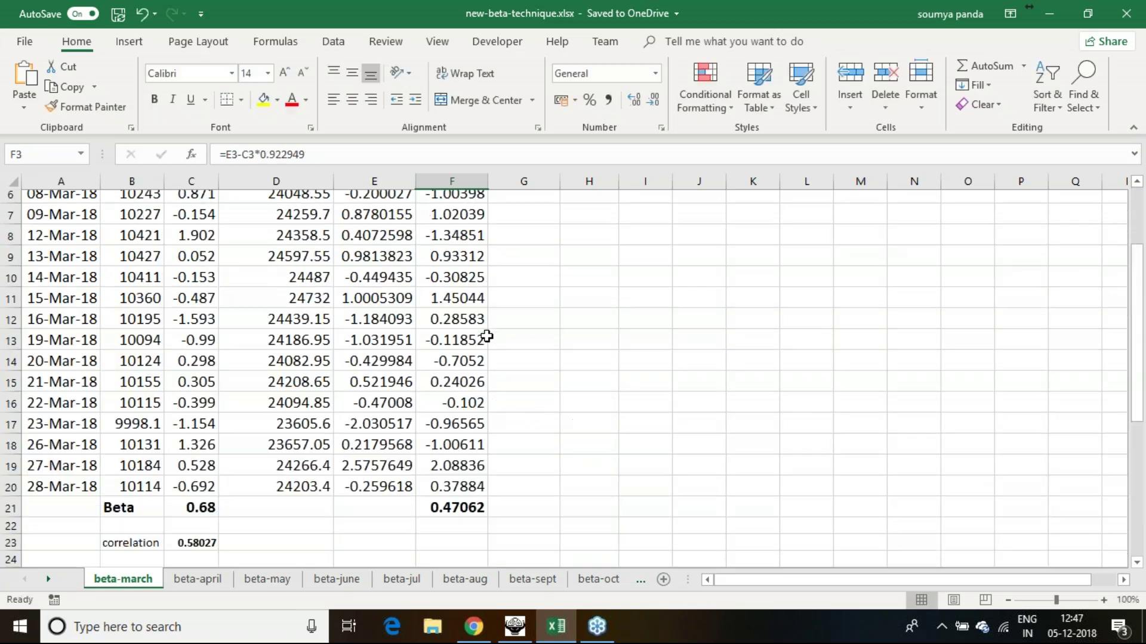
Step: Check the F21 decoupling total of -0.32431, then view the first nifty and bank nifty values in B2 and D2
{"action": "scroll", "coordinate": [543, 329], "scroll_direction": "down", "scroll_amount": 3}
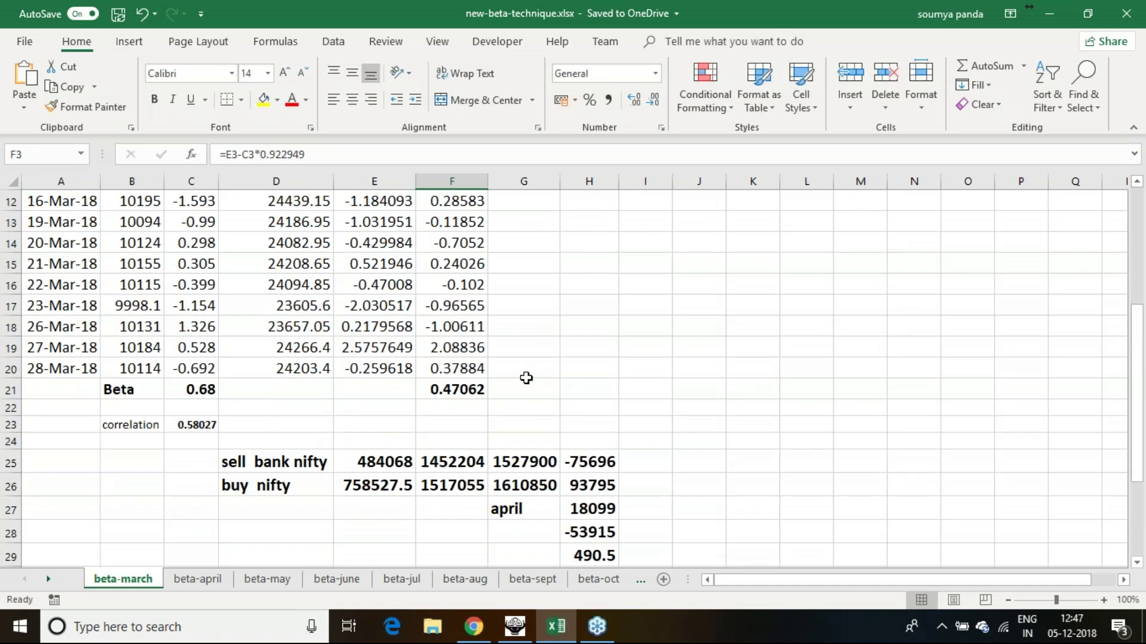
{"action": "left_click", "coordinate": [474, 390]}
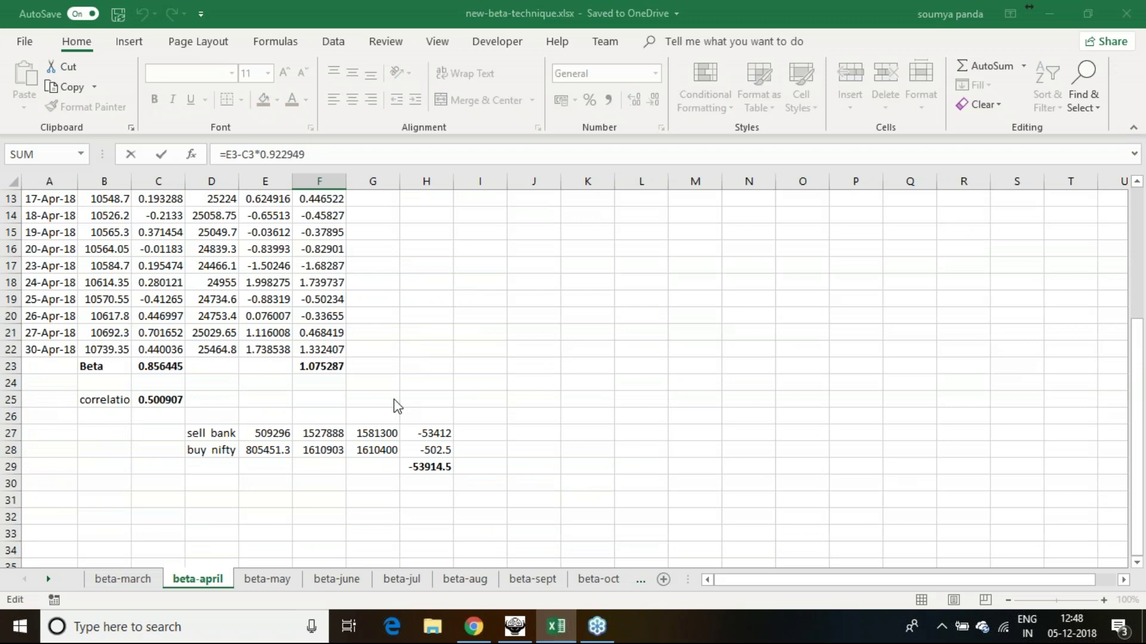
{"action": "left_click", "coordinate": [103, 579]}
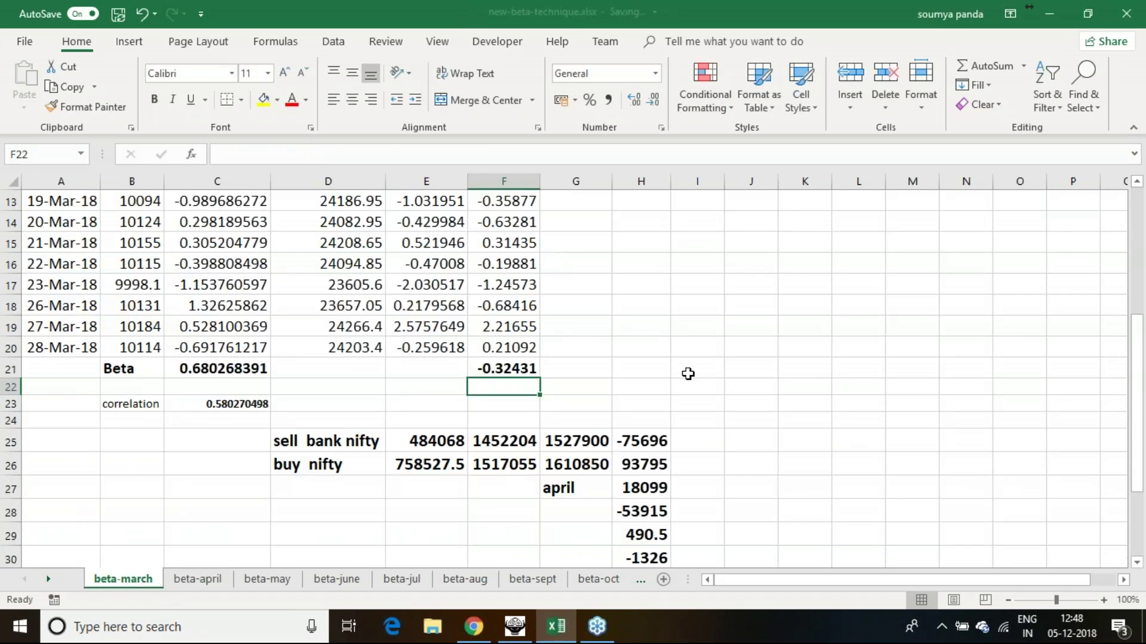
{"action": "scroll", "coordinate": [686, 374], "scroll_direction": "up", "scroll_amount": 4}
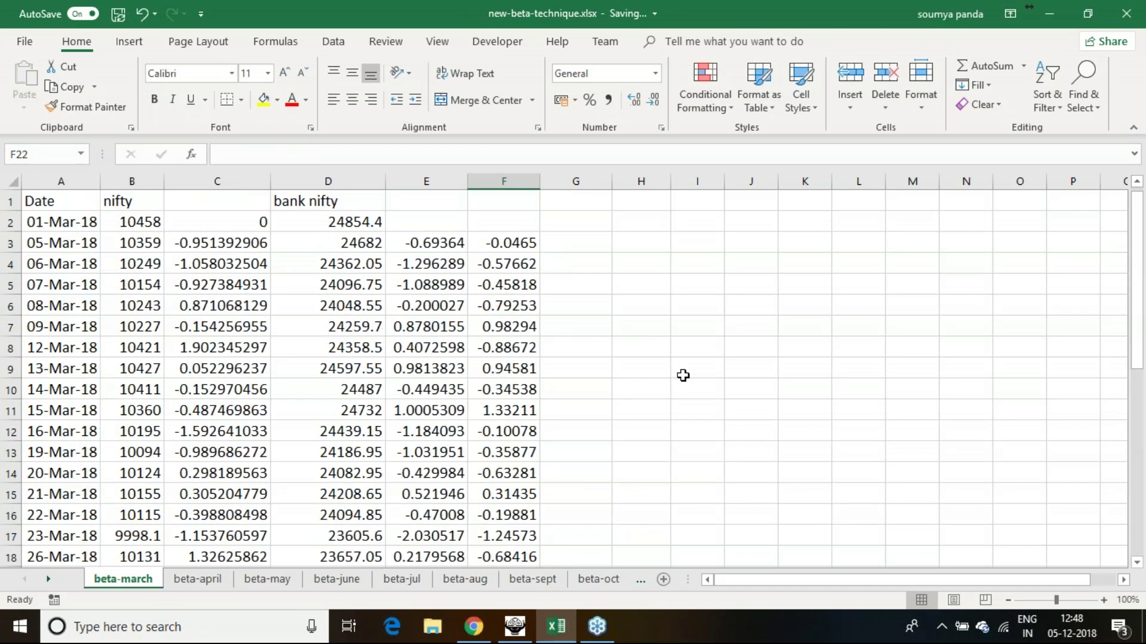
{"action": "left_click", "coordinate": [135, 225]}
{"action": "left_click", "coordinate": [321, 225]}
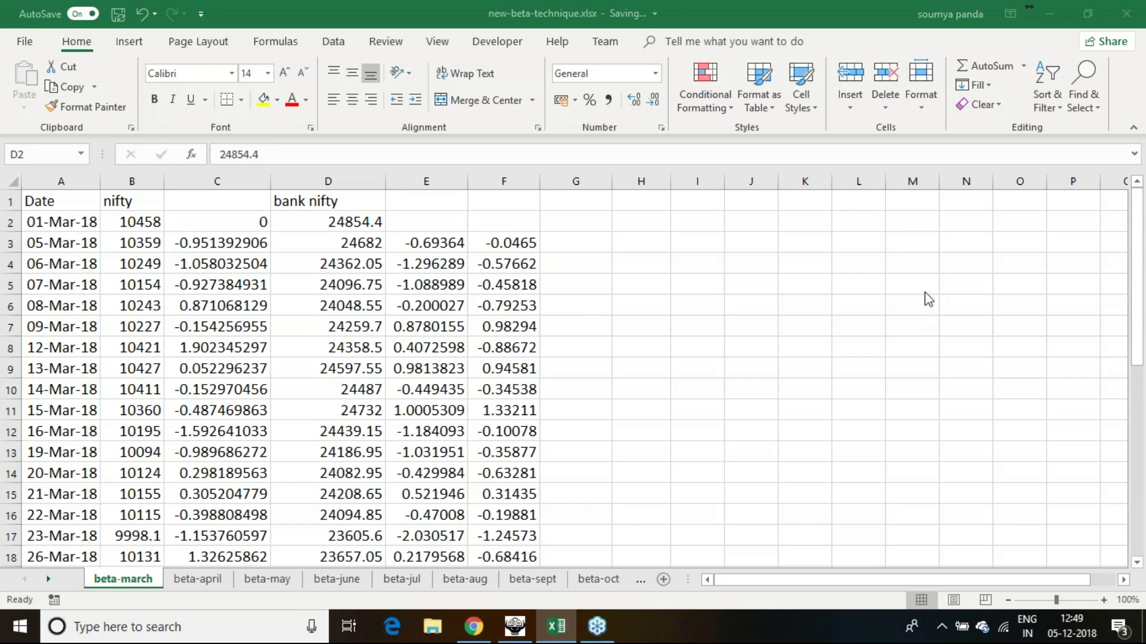
Step: Tick the nifty and bank nifty columns, circle the 10458 starting value and draw a plus sign
{"action": "left_click_drag", "start_coordinate": [123, 178], "coordinate": [151, 167]}
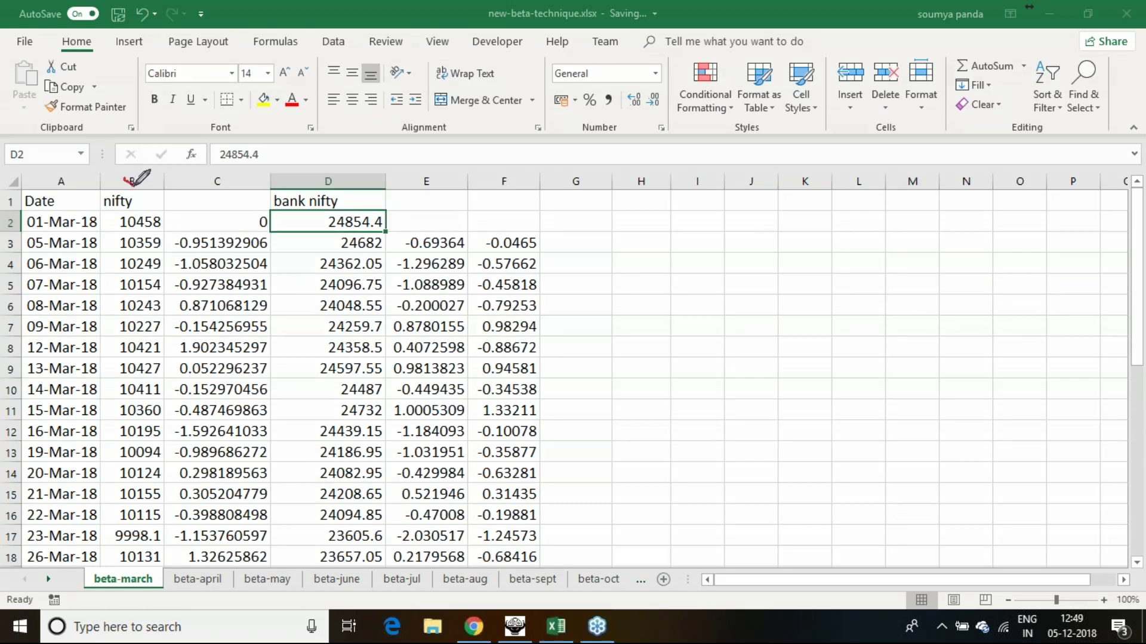
{"action": "mouse_move", "coordinate": [321, 185]}
{"action": "left_mouse_down"}
{"action": "mouse_move", "coordinate": [353, 187]}
{"action": "mouse_move", "coordinate": [371, 157]}
{"action": "left_mouse_up"}
{"action": "mouse_move", "coordinate": [162, 231]}
{"action": "left_mouse_down"}
{"action": "mouse_move", "coordinate": [114, 219]}
{"action": "mouse_move", "coordinate": [146, 209]}
{"action": "mouse_move", "coordinate": [167, 232]}
{"action": "left_mouse_up"}
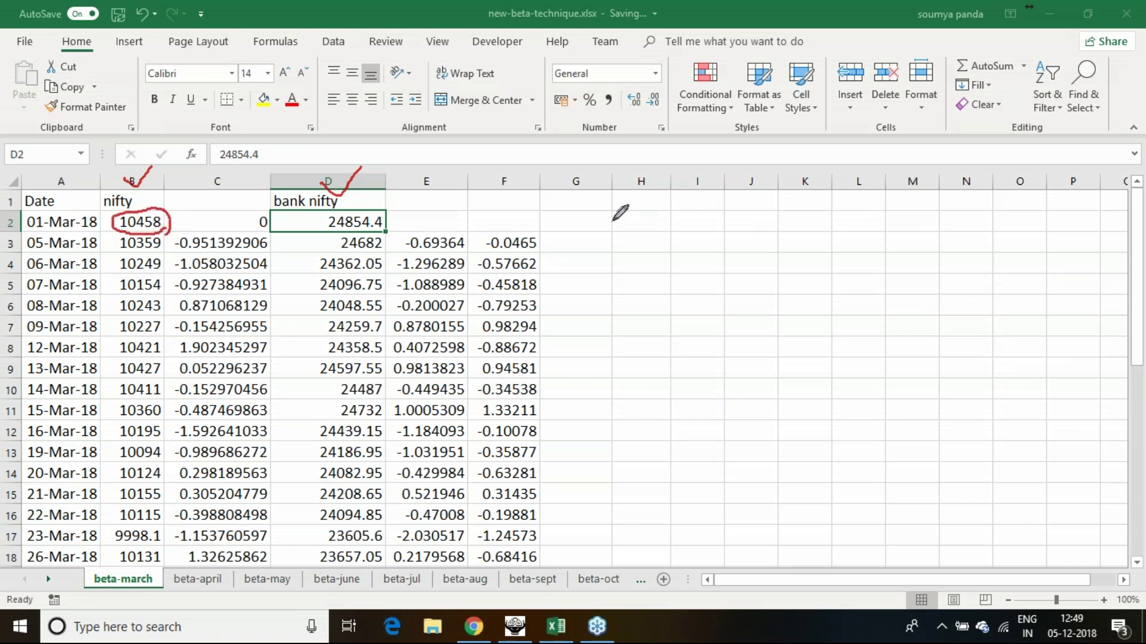
{"action": "mouse_move", "coordinate": [610, 222]}
{"action": "left_mouse_down"}
{"action": "mouse_move", "coordinate": [651, 217]}
{"action": "mouse_move", "coordinate": [678, 230]}
{"action": "mouse_move", "coordinate": [692, 203]}
{"action": "mouse_move", "coordinate": [706, 202]}
{"action": "mouse_move", "coordinate": [698, 213]}
{"action": "mouse_move", "coordinate": [720, 222]}
{"action": "left_mouse_up"}
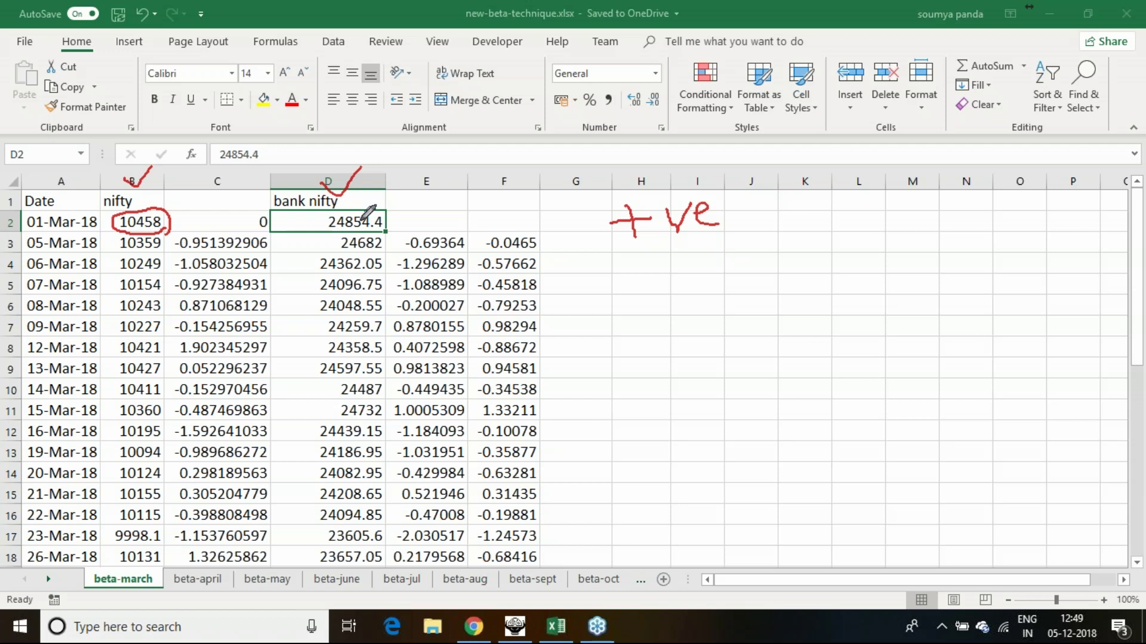
Step: Handwrite an I(3) note and a D above bank nifty, then erase all pen marks
{"action": "left_click_drag", "start_coordinate": [586, 292], "coordinate": [599, 328]}
{"action": "left_click_drag", "start_coordinate": [126, 161], "coordinate": [133, 182]}
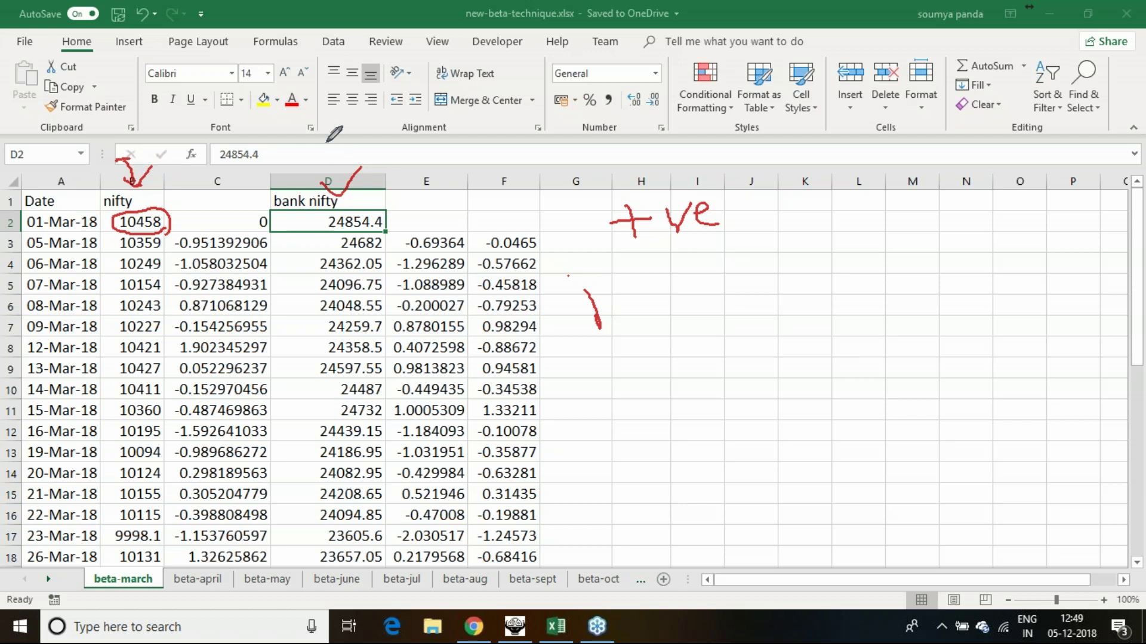
{"action": "mouse_move", "coordinate": [327, 141]}
{"action": "left_mouse_down"}
{"action": "mouse_move", "coordinate": [337, 163]}
{"action": "mouse_move", "coordinate": [352, 152]}
{"action": "mouse_move", "coordinate": [342, 166]}
{"action": "left_mouse_up"}
{"action": "mouse_move", "coordinate": [576, 294]}
{"action": "left_mouse_down"}
{"action": "mouse_move", "coordinate": [599, 288]}
{"action": "mouse_move", "coordinate": [611, 326]}
{"action": "left_mouse_up"}
{"action": "mouse_move", "coordinate": [633, 272]}
{"action": "left_mouse_down"}
{"action": "mouse_move", "coordinate": [642, 311]}
{"action": "mouse_move", "coordinate": [657, 285]}
{"action": "mouse_move", "coordinate": [645, 307]}
{"action": "left_mouse_up"}
{"action": "left_click_drag", "start_coordinate": [666, 267], "coordinate": [669, 310]}
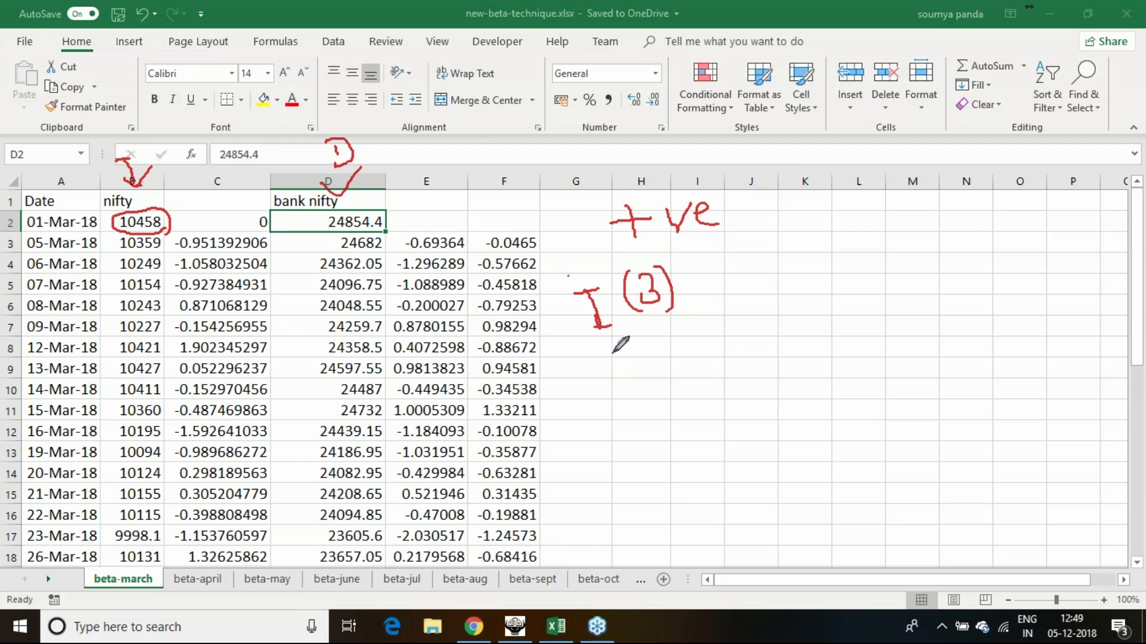
{"action": "mouse_move", "coordinate": [613, 352]}
{"action": "left_mouse_down"}
{"action": "mouse_move", "coordinate": [628, 361]}
{"action": "mouse_move", "coordinate": [609, 375]}
{"action": "left_mouse_up"}
{"action": "mouse_move", "coordinate": [668, 336]}
{"action": "left_mouse_down"}
{"action": "mouse_move", "coordinate": [657, 346]}
{"action": "mouse_move", "coordinate": [675, 355]}
{"action": "mouse_move", "coordinate": [707, 349]}
{"action": "left_mouse_up"}
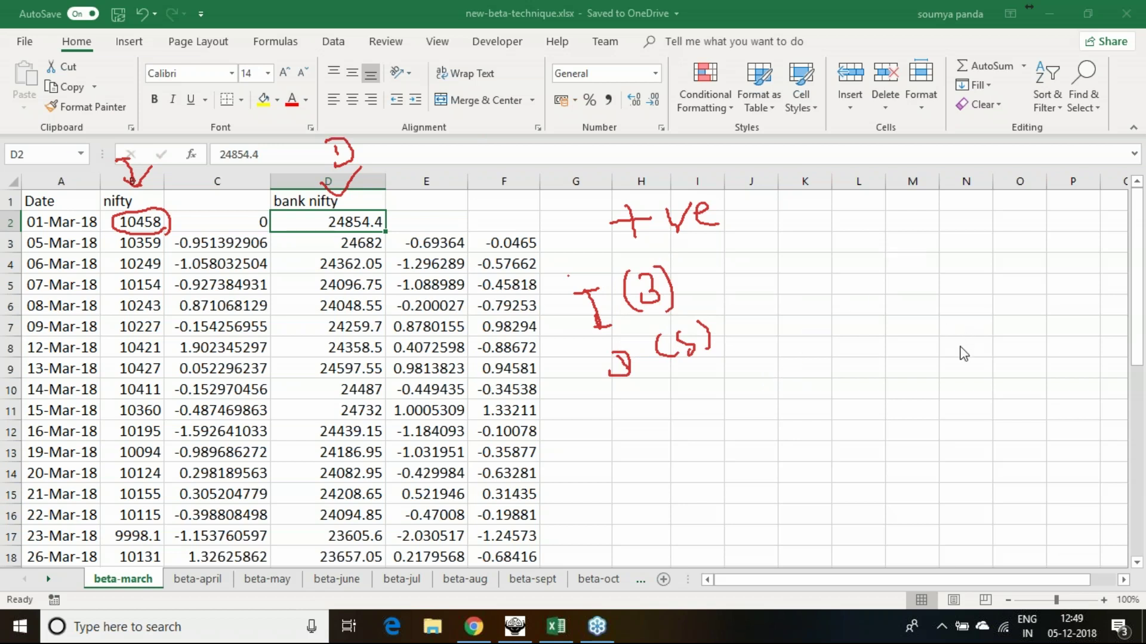
{"action": "key", "text": "Escape"}
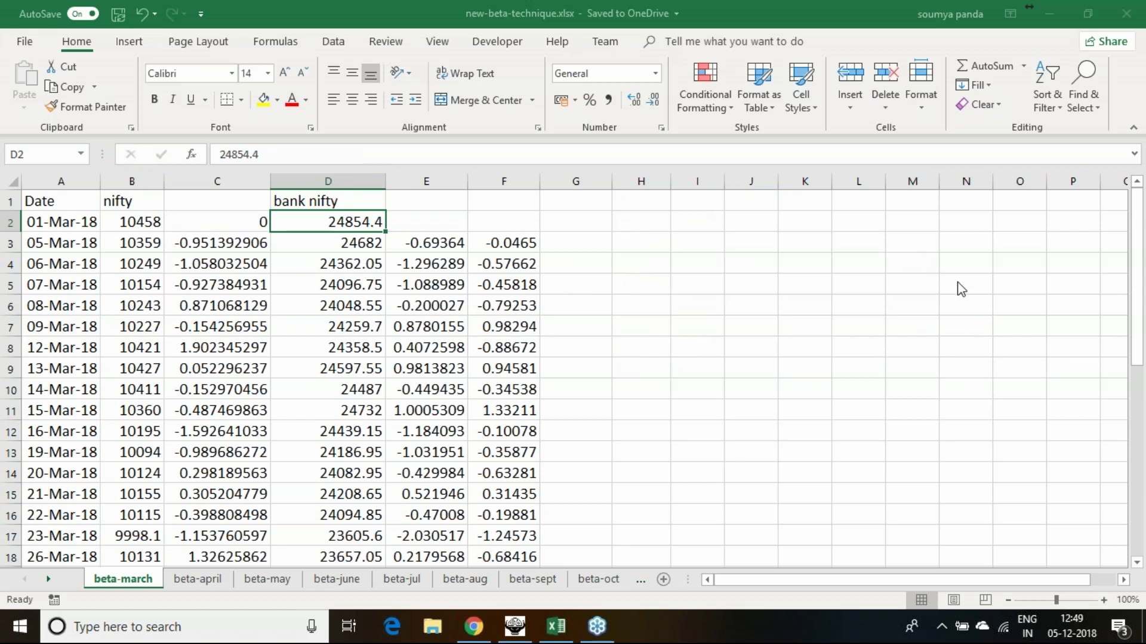
Step: Inspect the formulas behind the April total 18099 and the -53915 monthly value
{"action": "scroll", "coordinate": [533, 432], "scroll_direction": "down", "scroll_amount": 7}
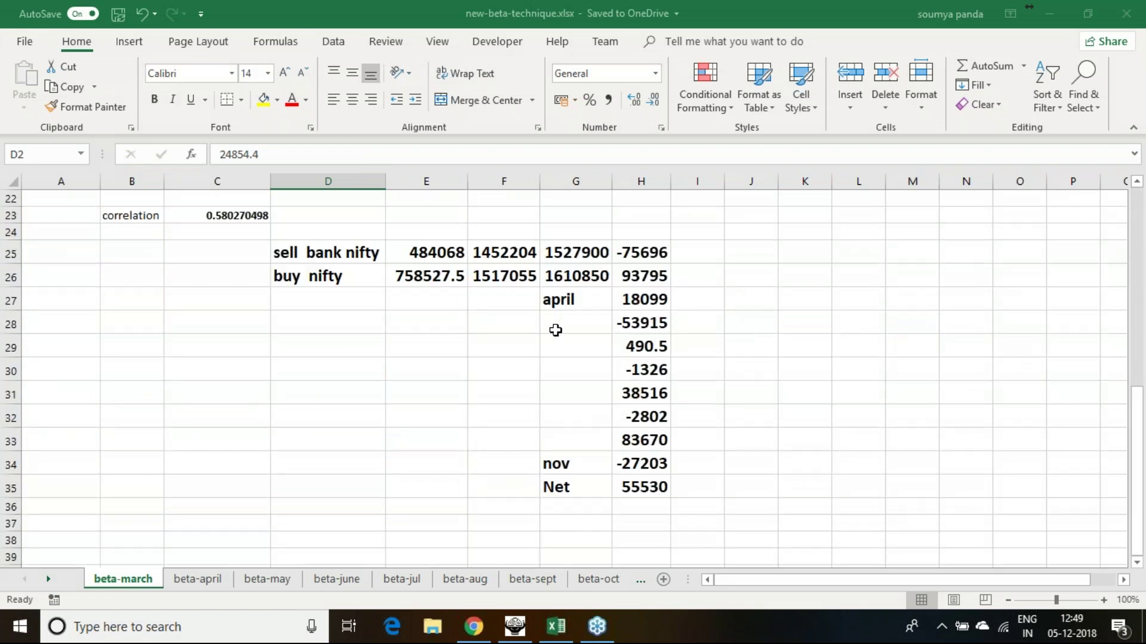
{"action": "left_click", "coordinate": [567, 301]}
{"action": "left_click", "coordinate": [635, 301]}
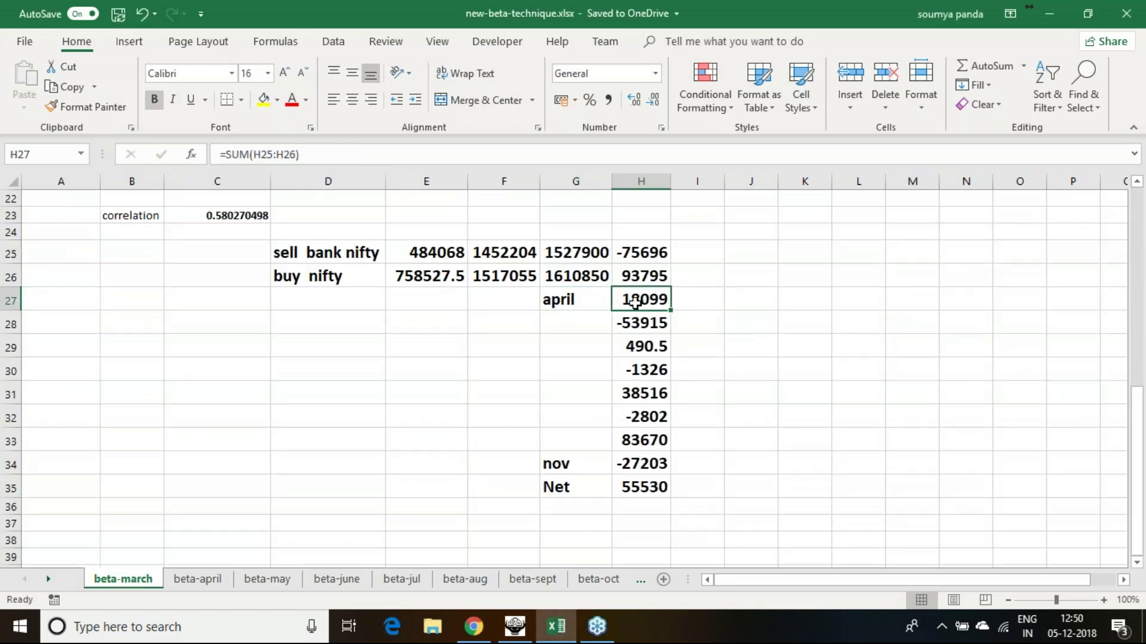
{"action": "left_click", "coordinate": [564, 302]}
{"action": "left_click", "coordinate": [649, 302]}
{"action": "left_click", "coordinate": [648, 324]}
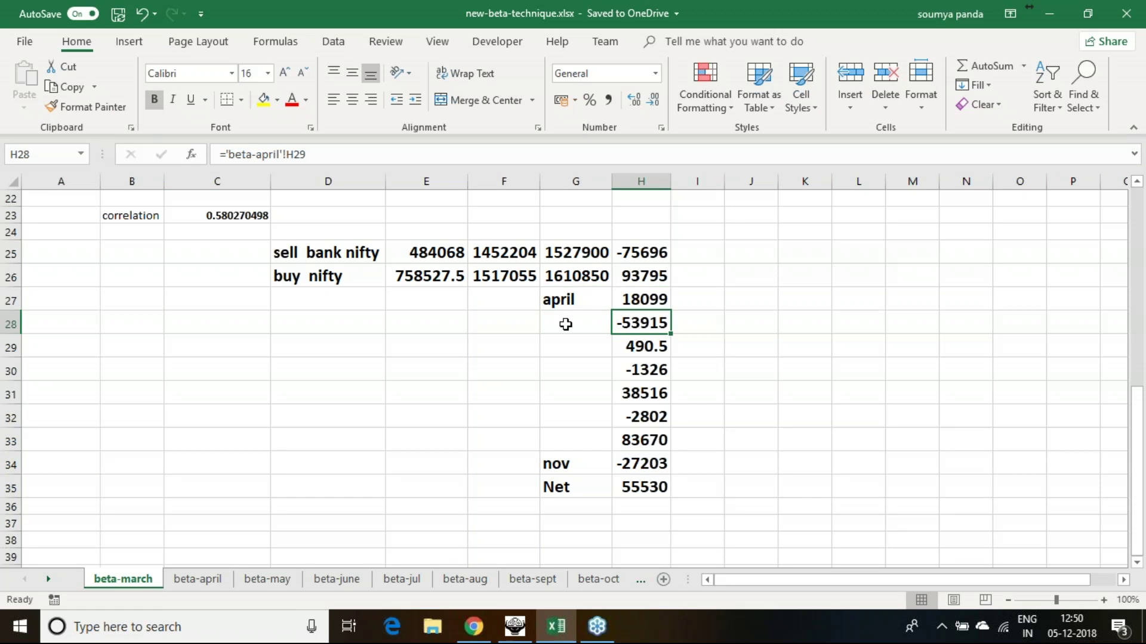
{"action": "left_click", "coordinate": [568, 300]}
{"action": "left_click", "coordinate": [632, 325]}
Step: Check the 490.5, -1326, 38516, -2802, 83670, -27203 values and the Net total, then switch to Chrome
{"action": "left_click", "coordinate": [640, 347]}
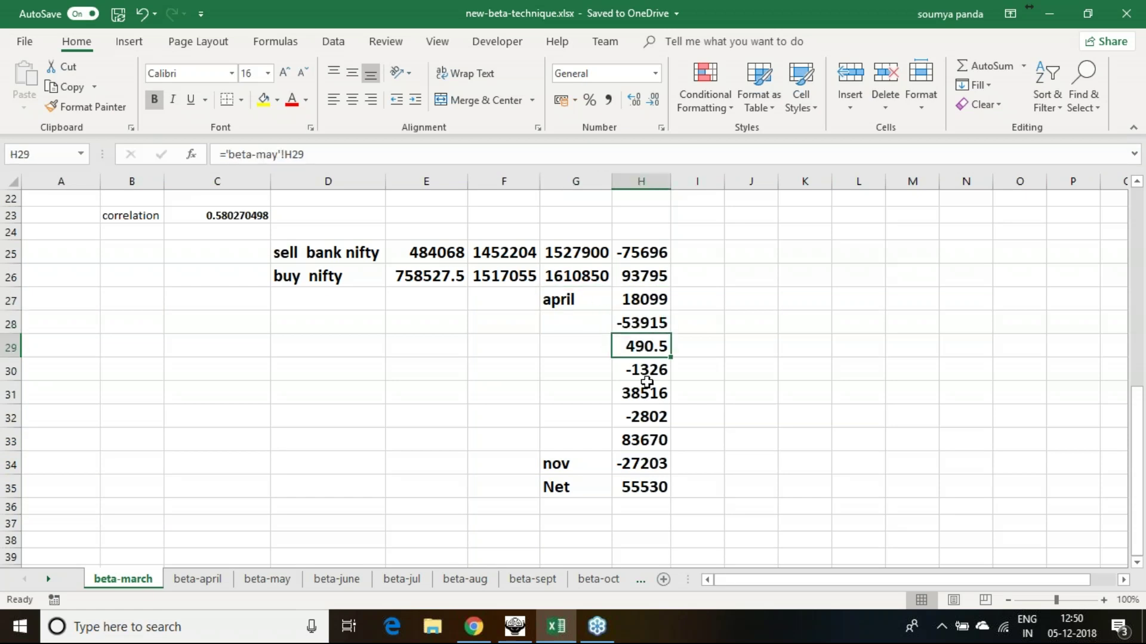
{"action": "left_click", "coordinate": [650, 370]}
{"action": "left_click", "coordinate": [652, 394]}
{"action": "left_click", "coordinate": [655, 418]}
{"action": "left_click", "coordinate": [654, 442]}
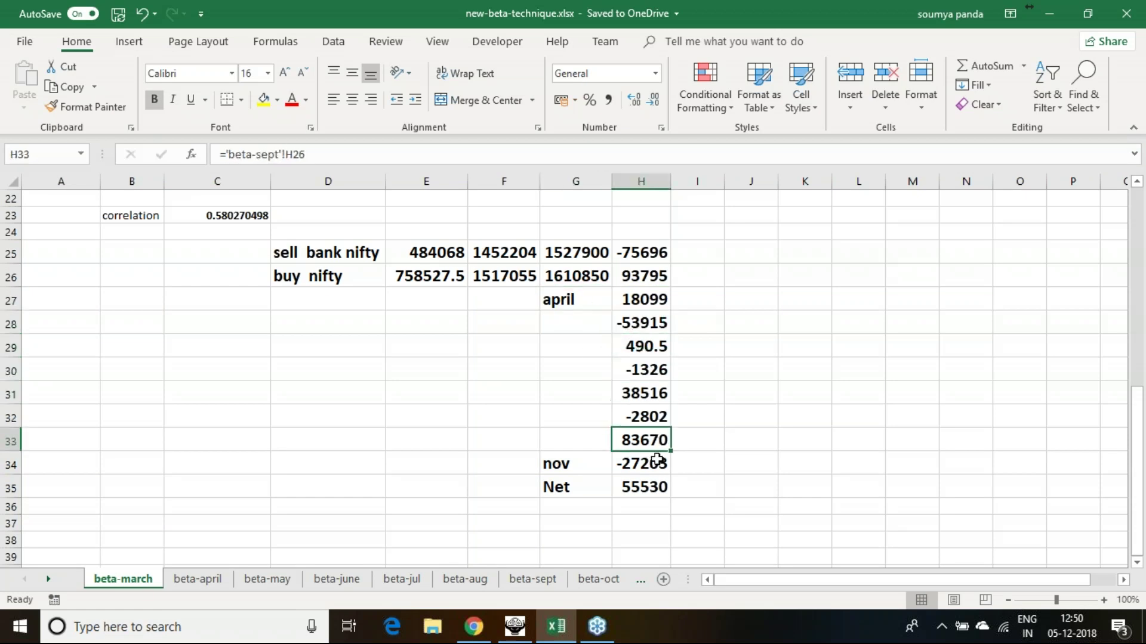
{"action": "left_click", "coordinate": [653, 465]}
{"action": "left_click", "coordinate": [650, 488]}
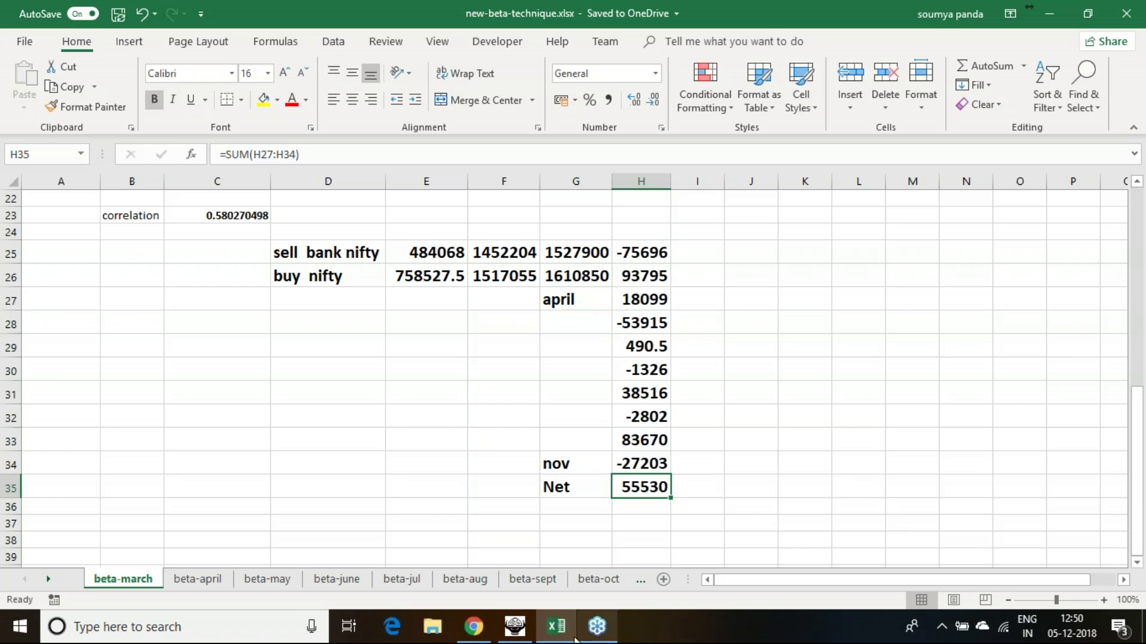
{"action": "left_click", "coordinate": [473, 627]}
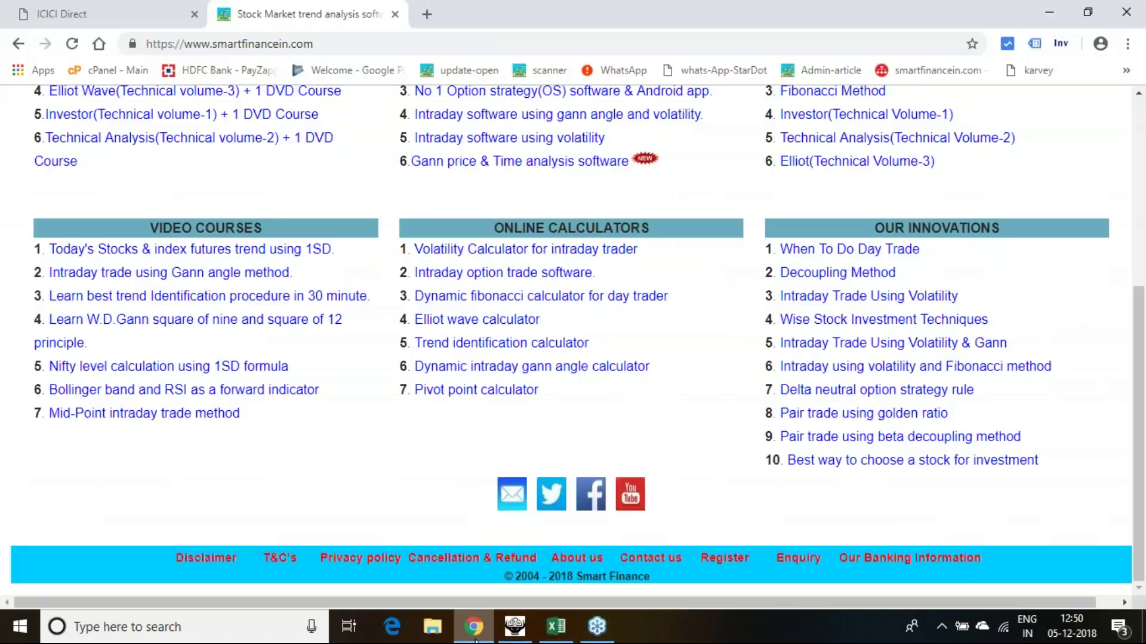
Step: Show the ICICI Direct open positions and circle the Bank Nifty future's last price 26,704.00
{"action": "left_click", "coordinate": [120, 14]}
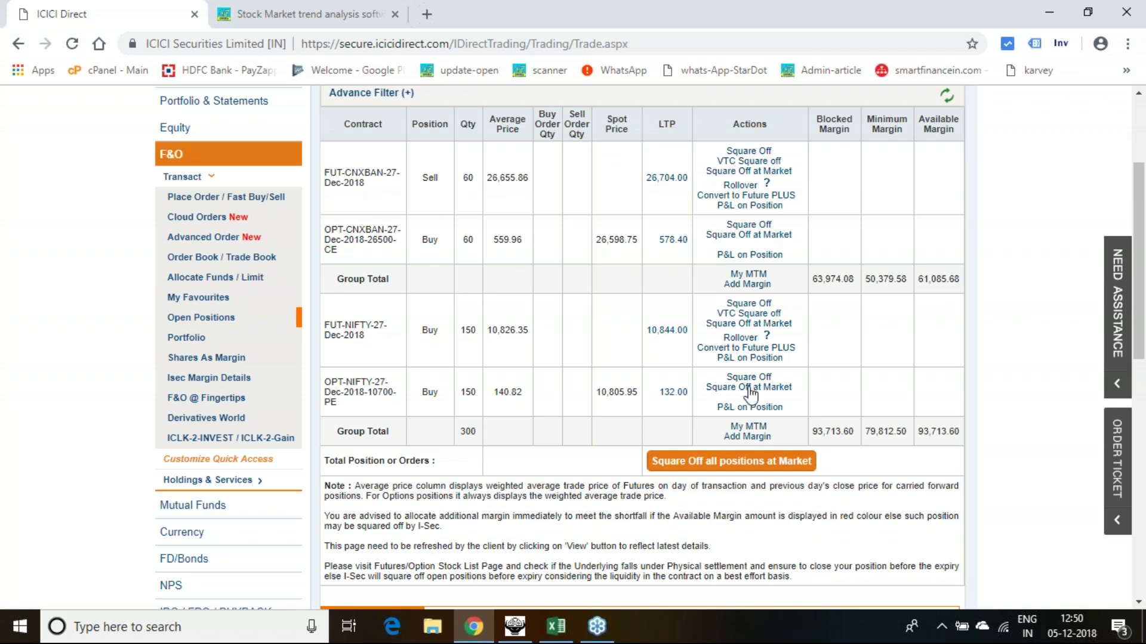
{"action": "double_click", "coordinate": [427, 178]}
{"action": "left_click_drag", "start_coordinate": [476, 178], "coordinate": [470, 178]}
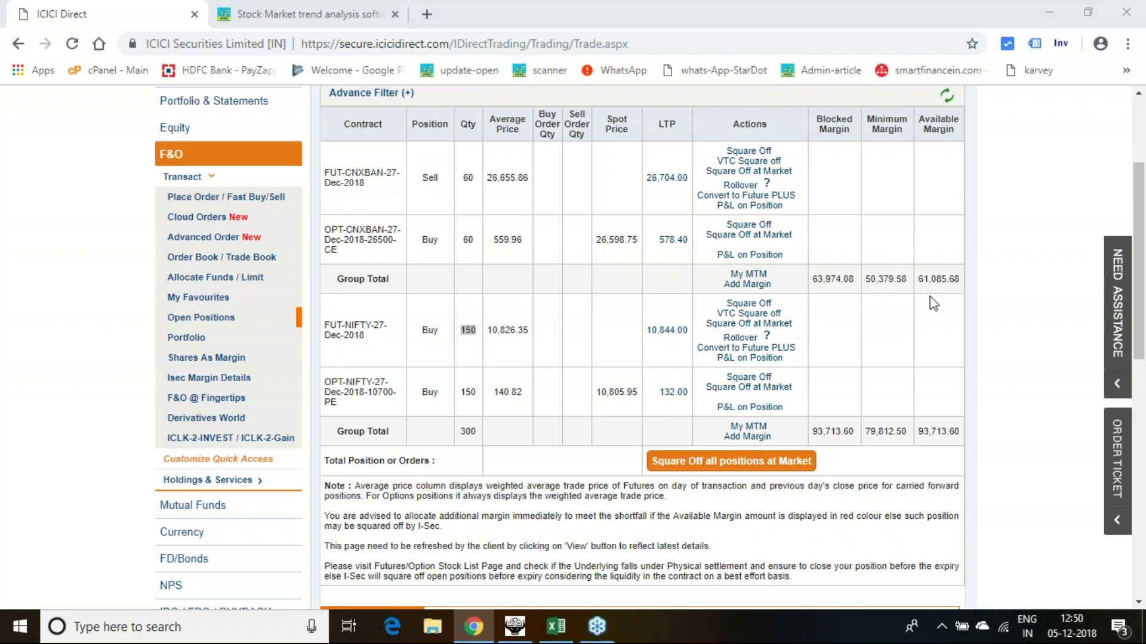
{"action": "mouse_move", "coordinate": [683, 192]}
{"action": "left_mouse_down"}
{"action": "mouse_move", "coordinate": [640, 181]}
{"action": "mouse_move", "coordinate": [690, 159]}
{"action": "mouse_move", "coordinate": [696, 191]}
{"action": "mouse_move", "coordinate": [673, 200]}
{"action": "left_mouse_up"}
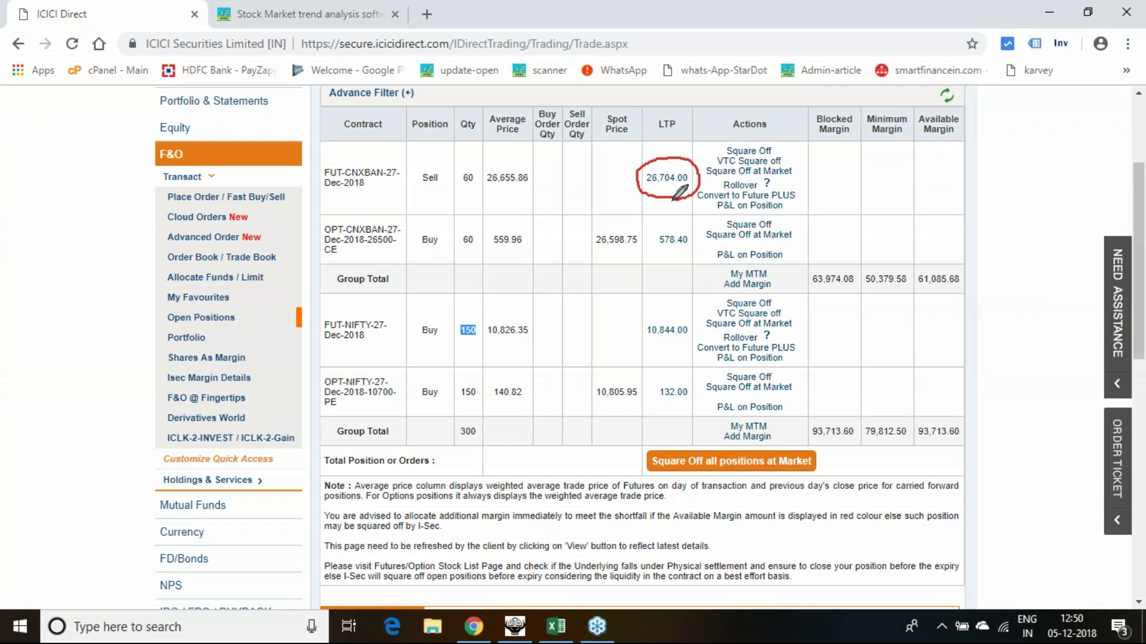
Step: Circle average prices 10,826.35 and 559.96, tick the last price, and underline strikes 26500 and 10700
{"action": "mouse_move", "coordinate": [528, 342]}
{"action": "left_mouse_down"}
{"action": "mouse_move", "coordinate": [493, 343]}
{"action": "mouse_move", "coordinate": [487, 327]}
{"action": "mouse_move", "coordinate": [532, 330]}
{"action": "left_mouse_up"}
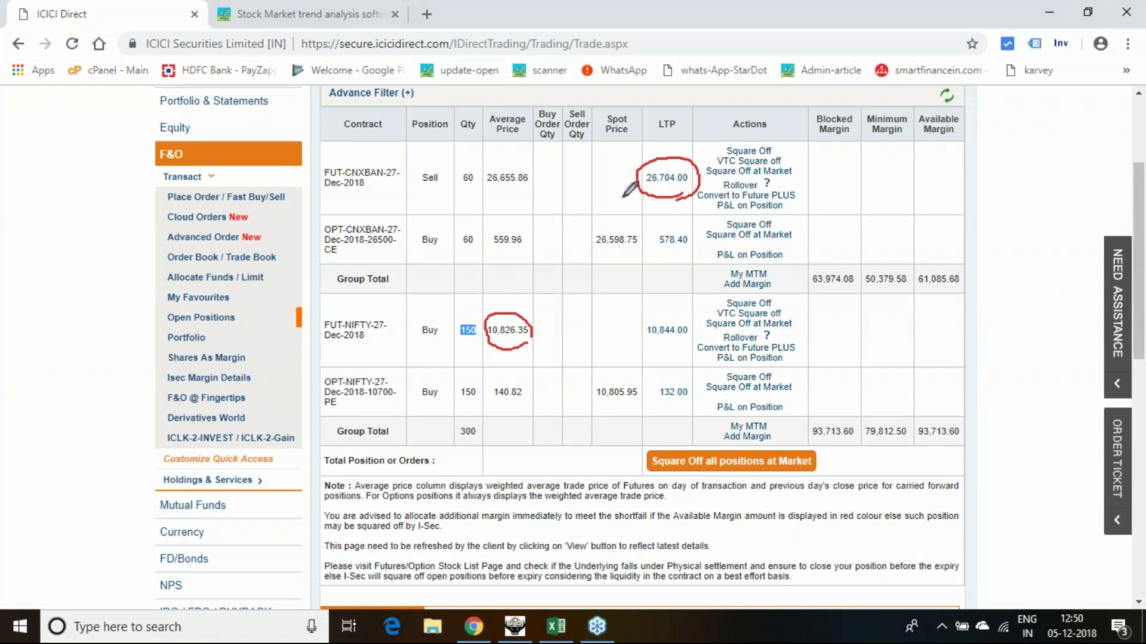
{"action": "mouse_move", "coordinate": [608, 165]}
{"action": "left_mouse_down"}
{"action": "mouse_move", "coordinate": [619, 176]}
{"action": "mouse_move", "coordinate": [638, 155]}
{"action": "left_mouse_up"}
{"action": "mouse_move", "coordinate": [532, 258]}
{"action": "left_mouse_down"}
{"action": "mouse_move", "coordinate": [507, 258]}
{"action": "mouse_move", "coordinate": [511, 221]}
{"action": "mouse_move", "coordinate": [535, 236]}
{"action": "left_mouse_up"}
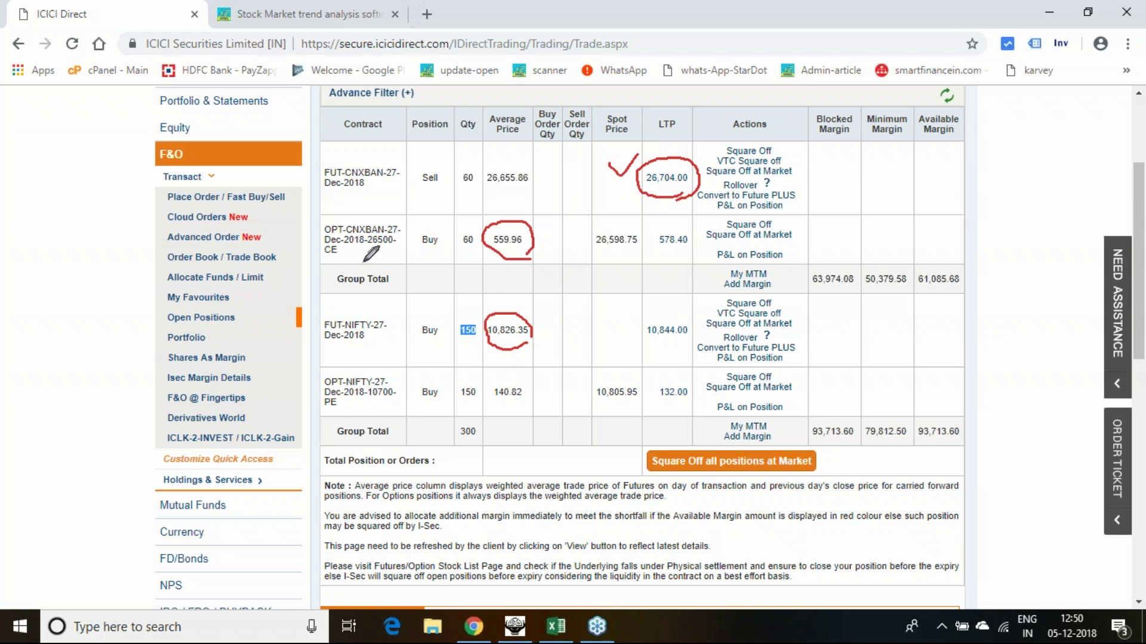
{"action": "left_click_drag", "start_coordinate": [364, 250], "coordinate": [396, 250]}
{"action": "mouse_move", "coordinate": [376, 402]}
{"action": "left_mouse_down"}
{"action": "mouse_move", "coordinate": [395, 406]}
{"action": "mouse_move", "coordinate": [362, 394]}
{"action": "mouse_move", "coordinate": [399, 379]}
{"action": "left_mouse_up"}
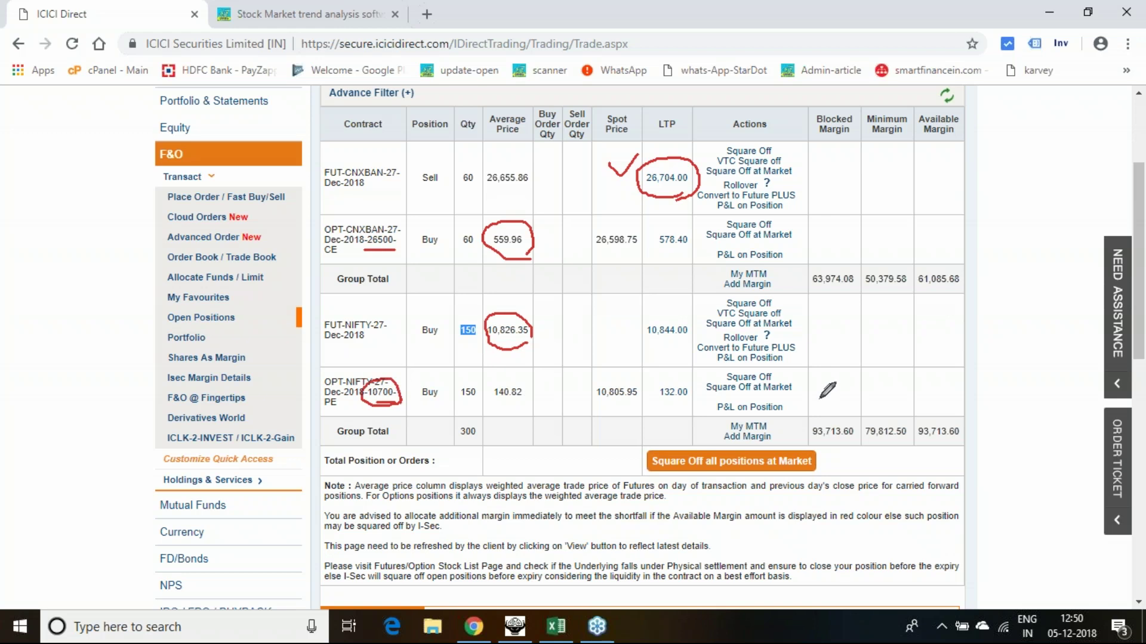
Step: Circle blocked margins 63,974.08 and 93,713.60, jot a rough figure, stop drawing and return to Excel
{"action": "mouse_move", "coordinate": [843, 293]}
{"action": "left_mouse_down"}
{"action": "mouse_move", "coordinate": [813, 305]}
{"action": "mouse_move", "coordinate": [798, 279]}
{"action": "mouse_move", "coordinate": [840, 260]}
{"action": "mouse_move", "coordinate": [852, 297]}
{"action": "left_mouse_up"}
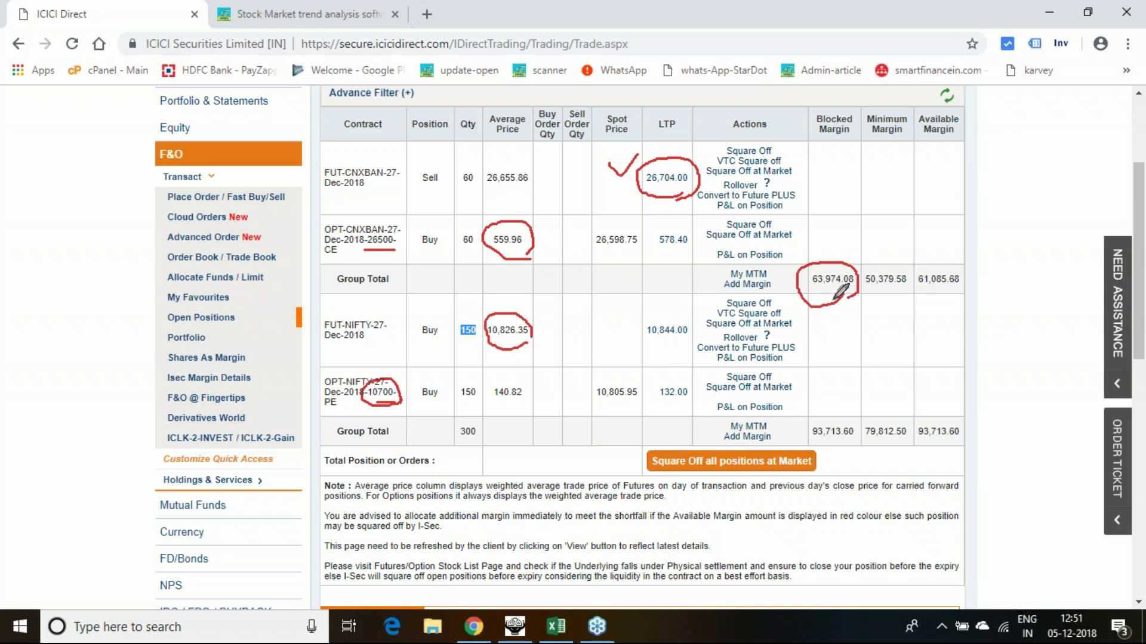
{"action": "mouse_move", "coordinate": [852, 436]}
{"action": "left_mouse_down"}
{"action": "mouse_move", "coordinate": [812, 437]}
{"action": "mouse_move", "coordinate": [838, 414]}
{"action": "mouse_move", "coordinate": [859, 448]}
{"action": "left_mouse_up"}
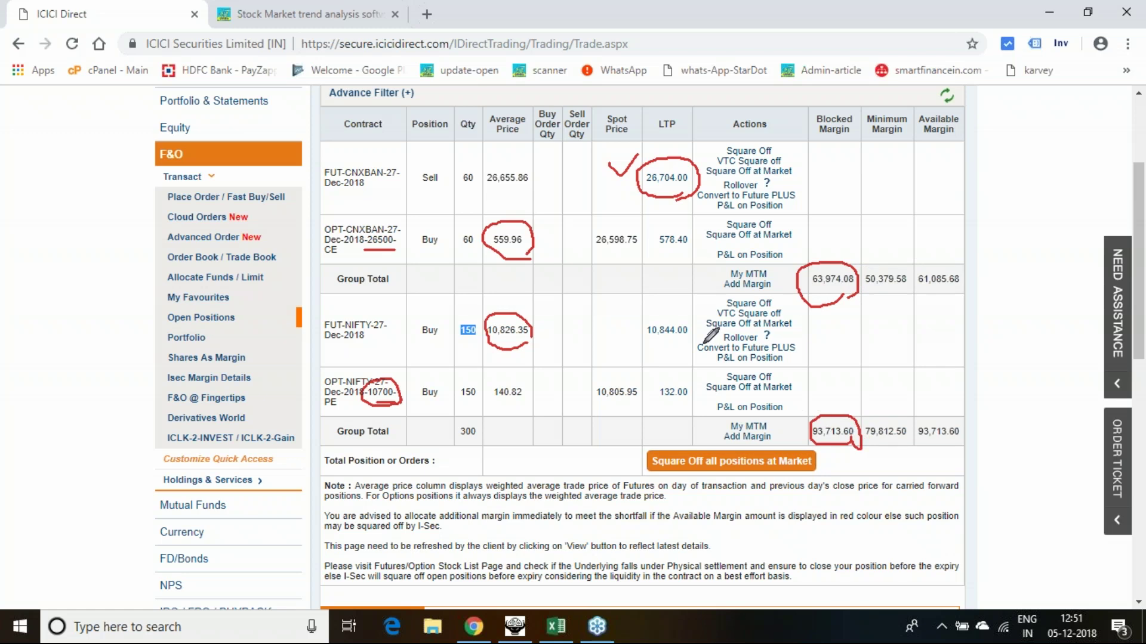
{"action": "mouse_move", "coordinate": [563, 286]}
{"action": "left_mouse_down"}
{"action": "mouse_move", "coordinate": [578, 318]}
{"action": "mouse_move", "coordinate": [587, 282]}
{"action": "mouse_move", "coordinate": [627, 273]}
{"action": "mouse_move", "coordinate": [653, 274]}
{"action": "left_mouse_up"}
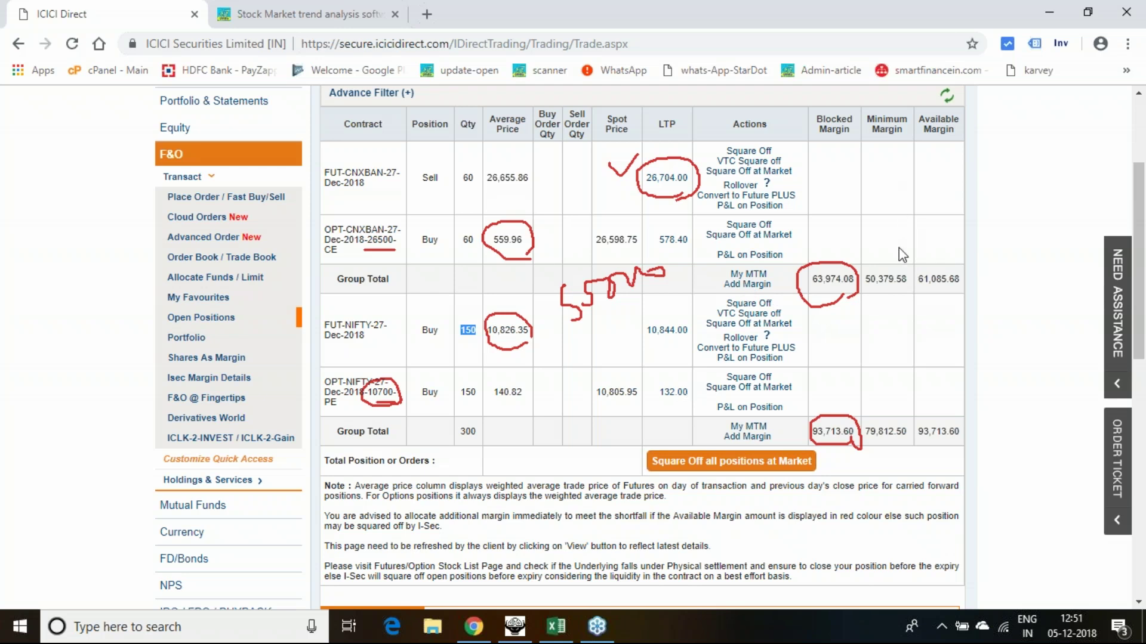
{"action": "key", "text": "Escape"}
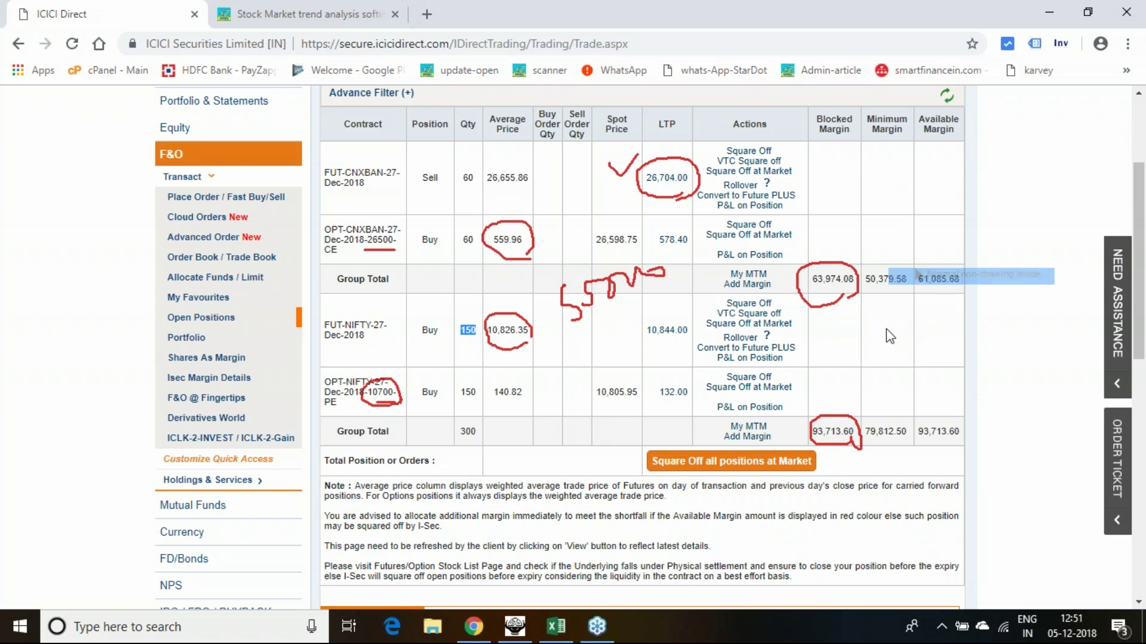
{"action": "left_click", "coordinate": [556, 626]}
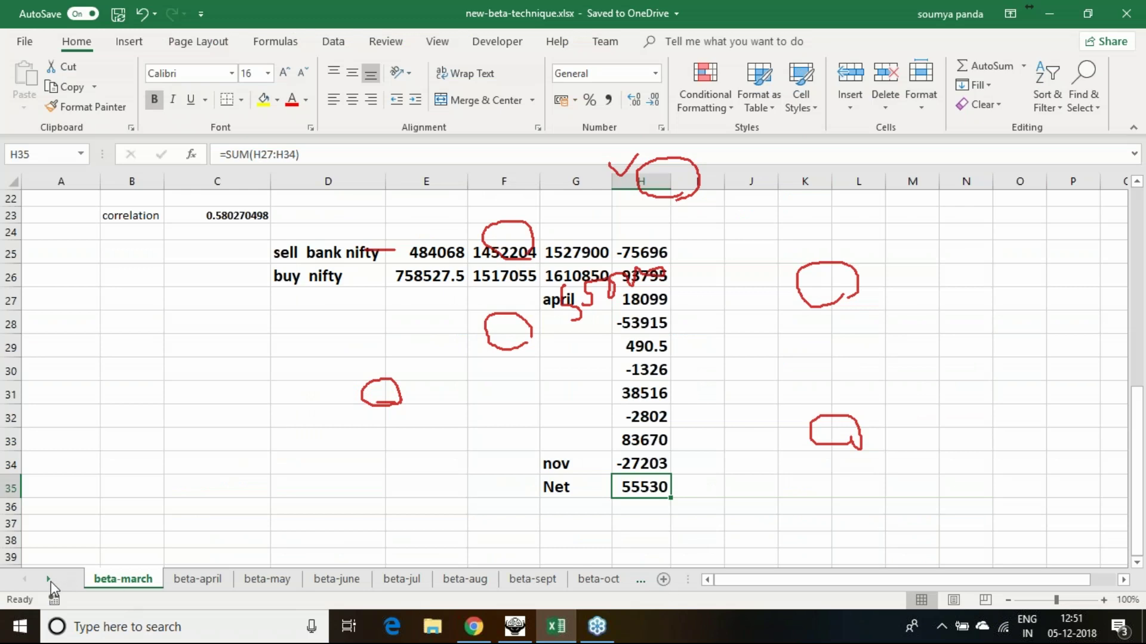
Step: Check the beta-nov column F total in F22, then return to a clean ICICI Direct positions page
{"action": "left_click", "coordinate": [50, 582]}
{"action": "left_click", "coordinate": [51, 581]}
{"action": "left_click", "coordinate": [50, 581]}
{"action": "left_click", "coordinate": [50, 581]}
{"action": "left_click", "coordinate": [365, 582]}
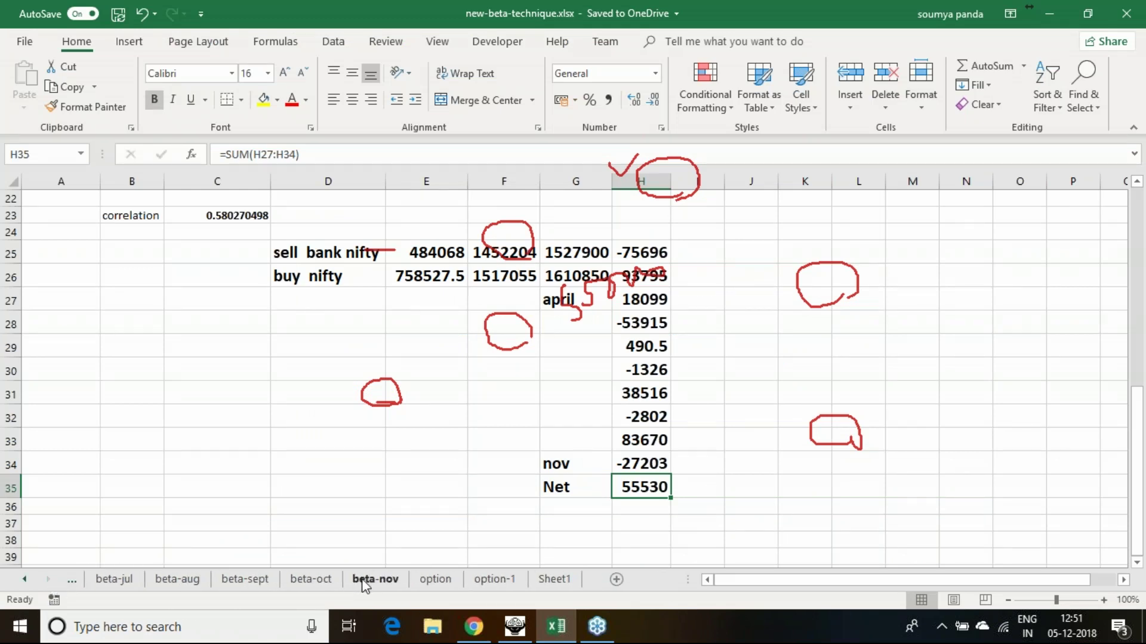
{"action": "left_click", "coordinate": [327, 403]}
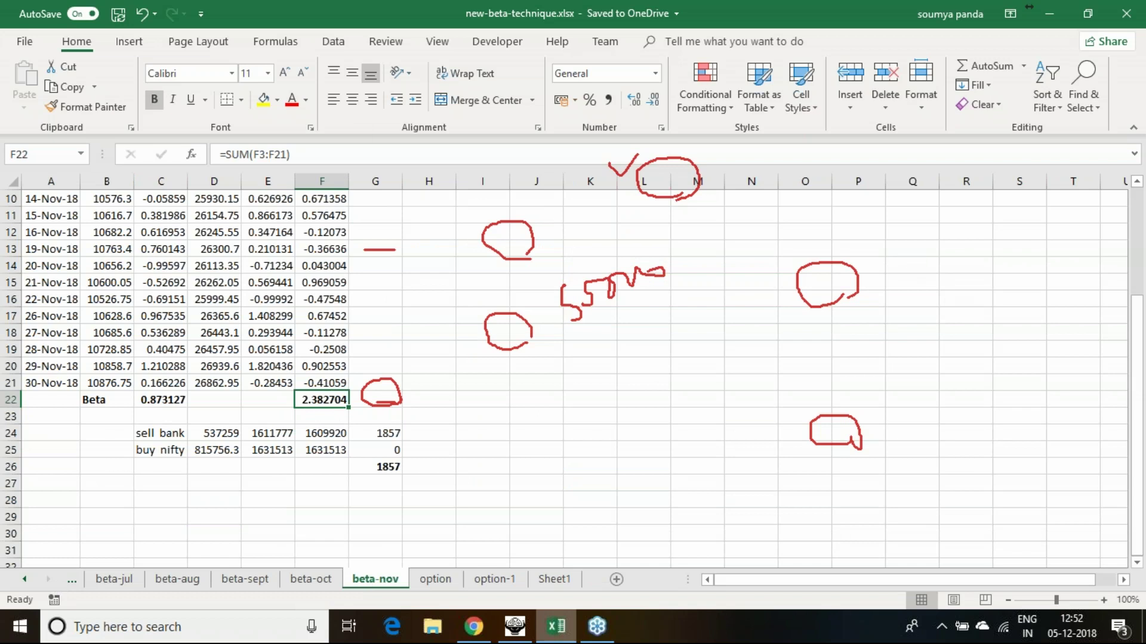
{"action": "left_click", "coordinate": [485, 628]}
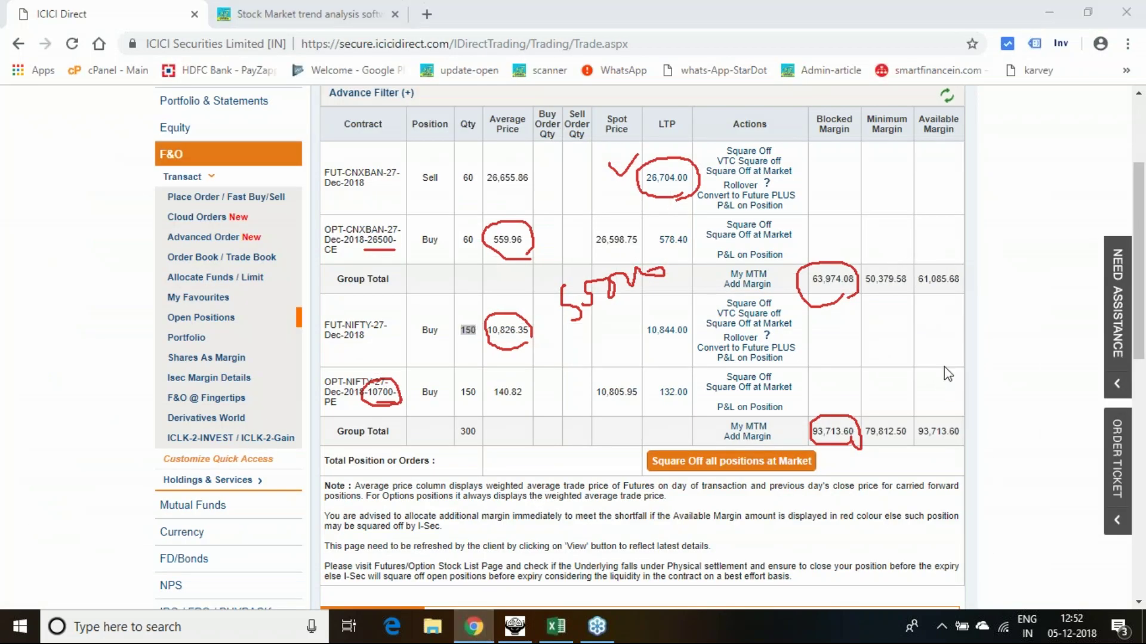
{"action": "key", "text": "Escape"}
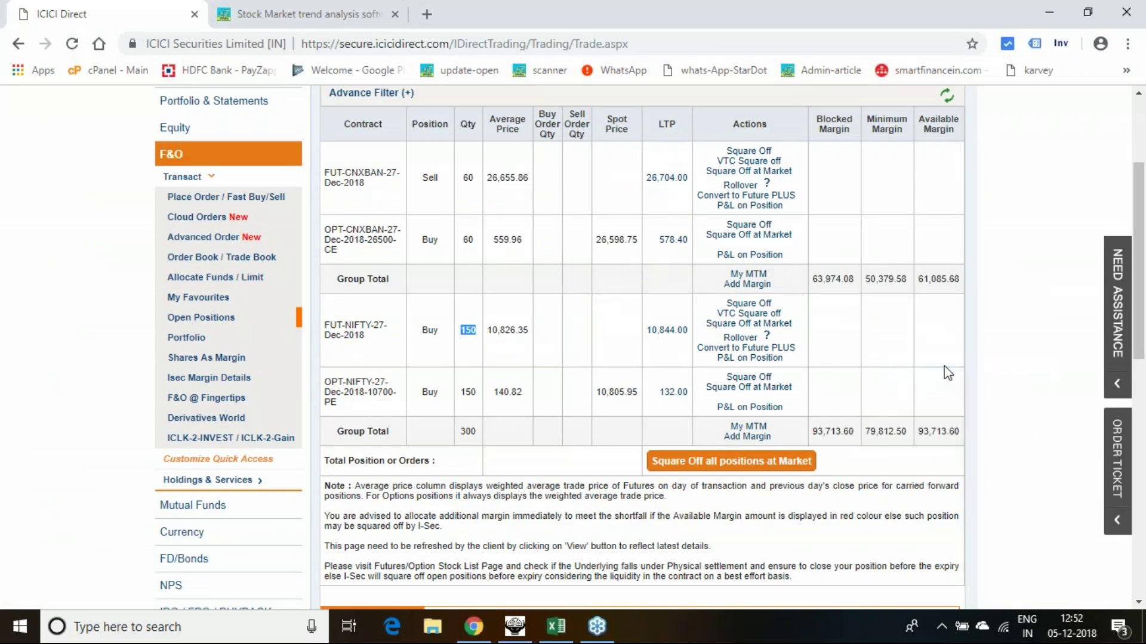